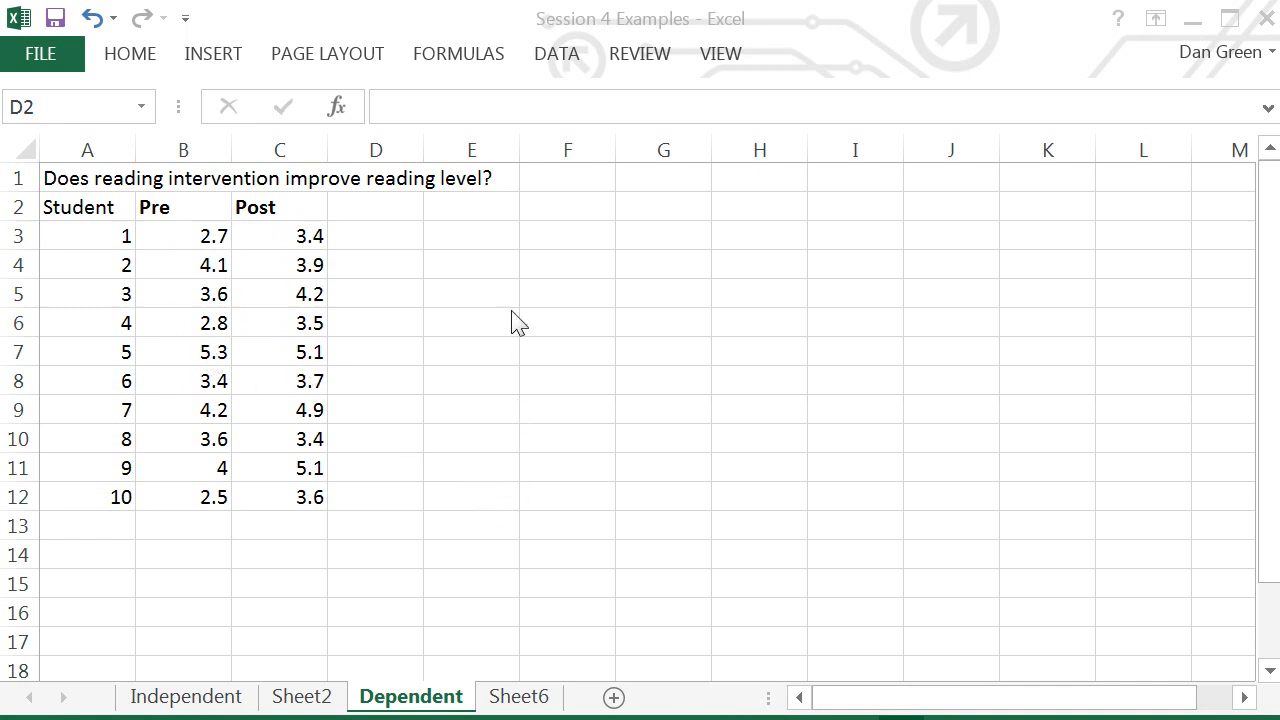
Step: Start the t-Test: Paired Two Sample for Means from the Data Analysis tools
{"action": "left_click", "coordinate": [556, 60]}
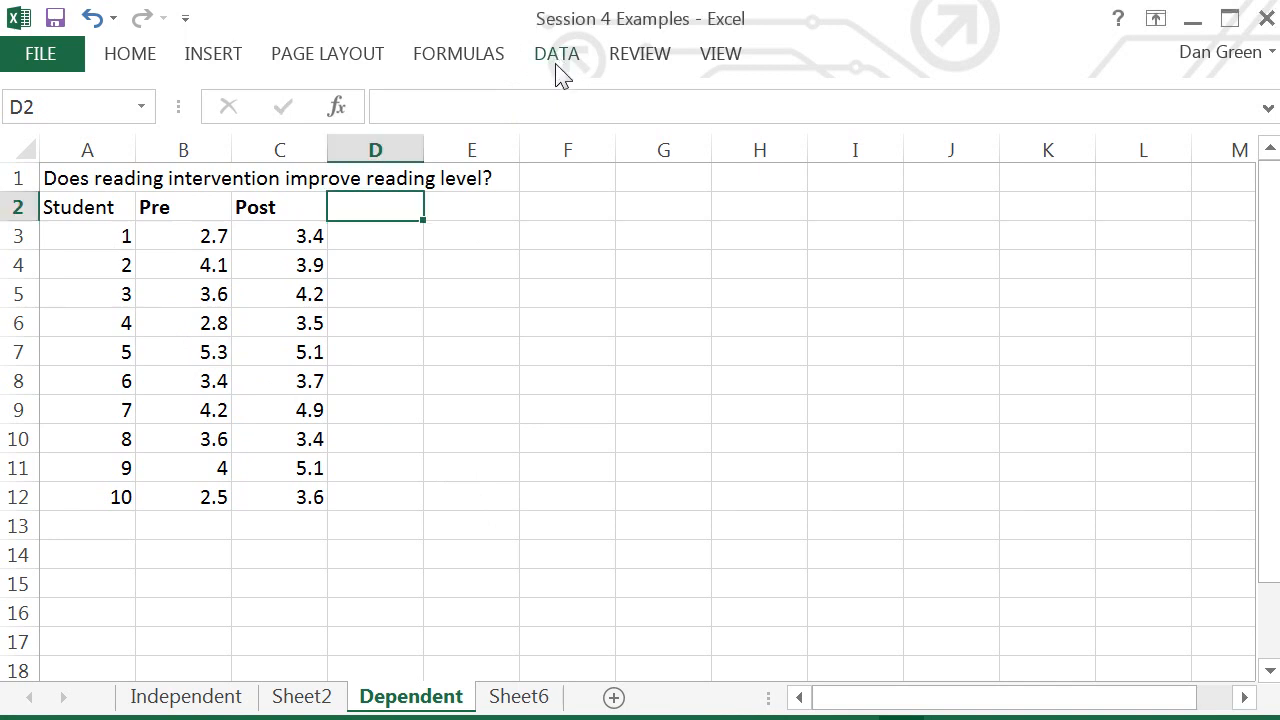
{"action": "left_click", "coordinate": [556, 60]}
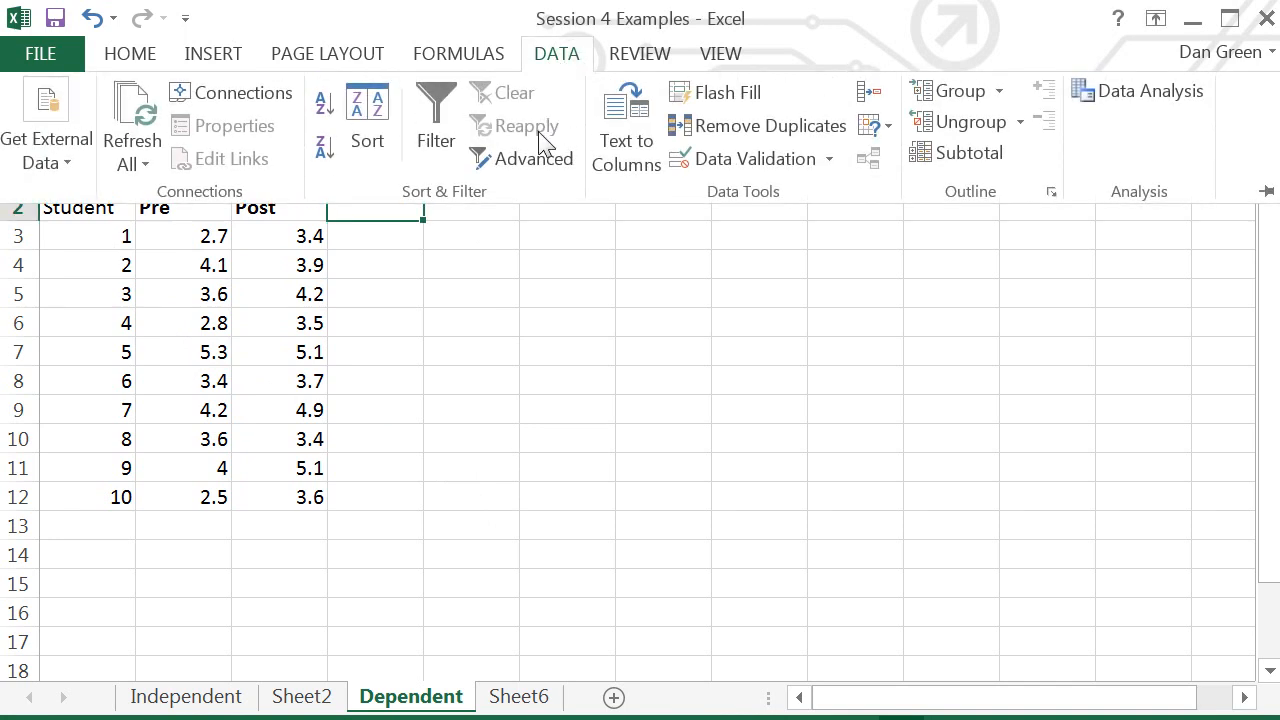
{"action": "left_click", "coordinate": [1117, 90]}
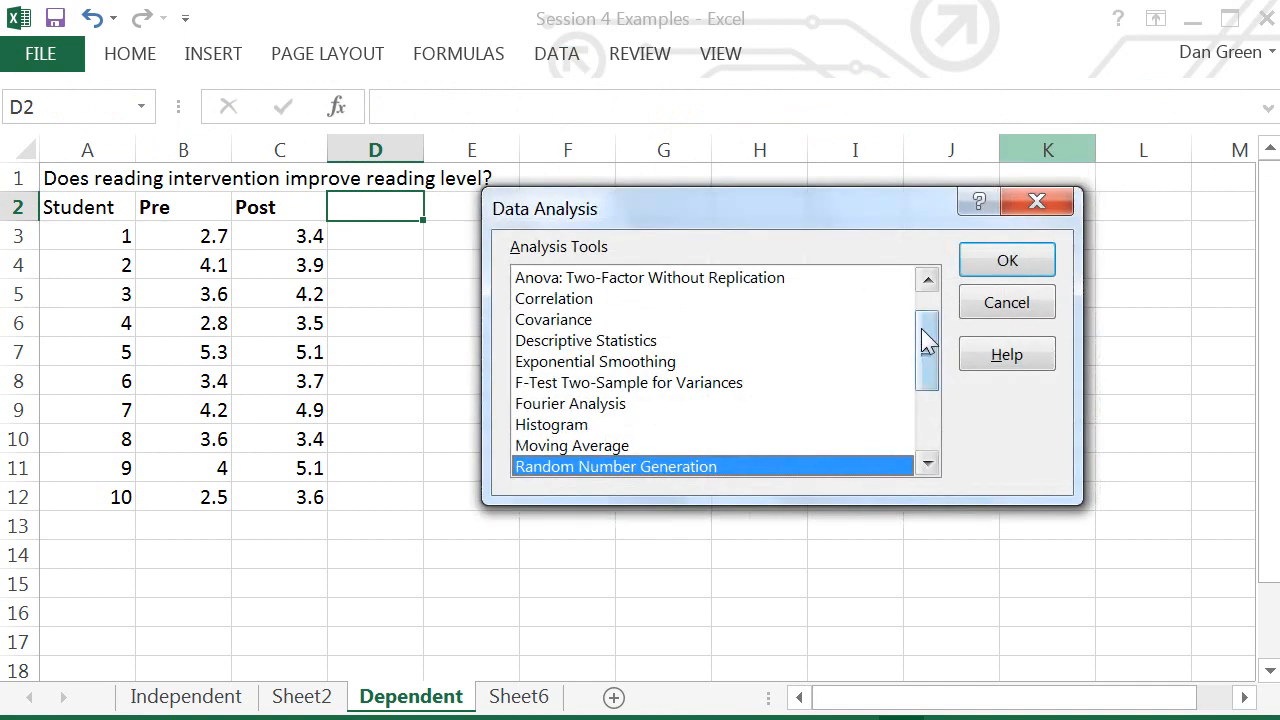
{"action": "left_click_drag", "start_coordinate": [928, 345], "coordinate": [920, 426]}
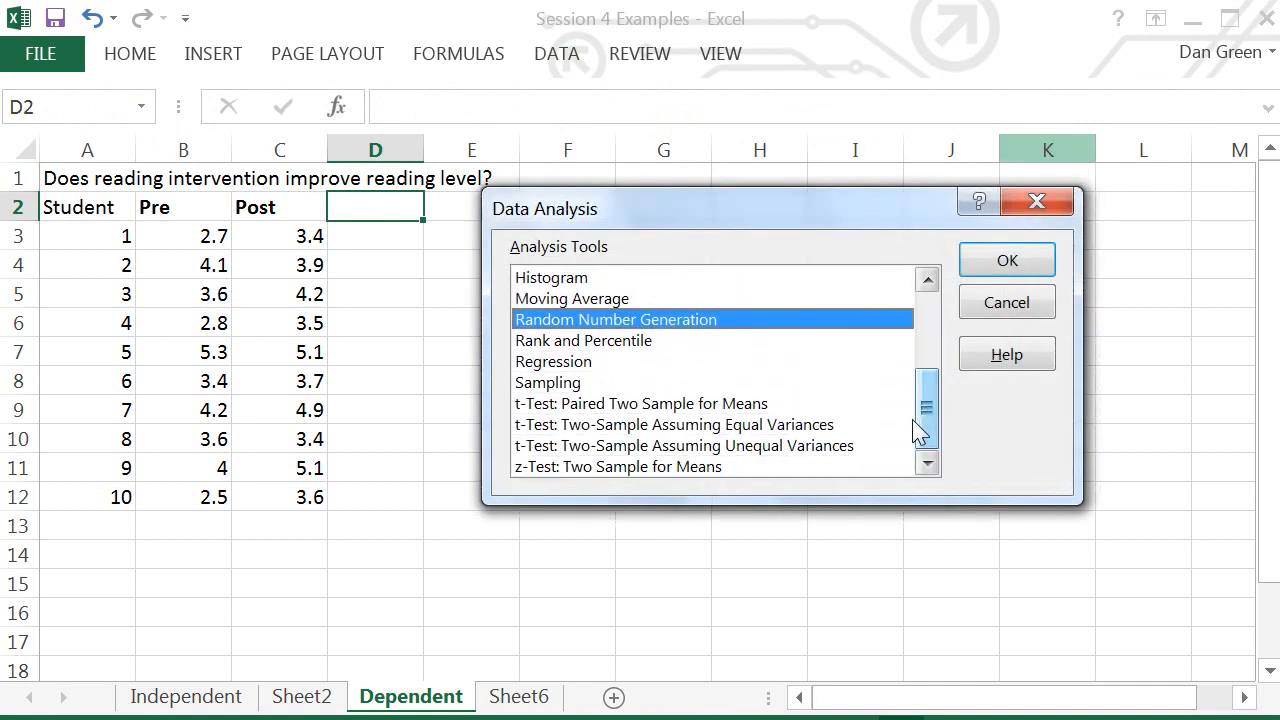
{"action": "left_click", "coordinate": [600, 405]}
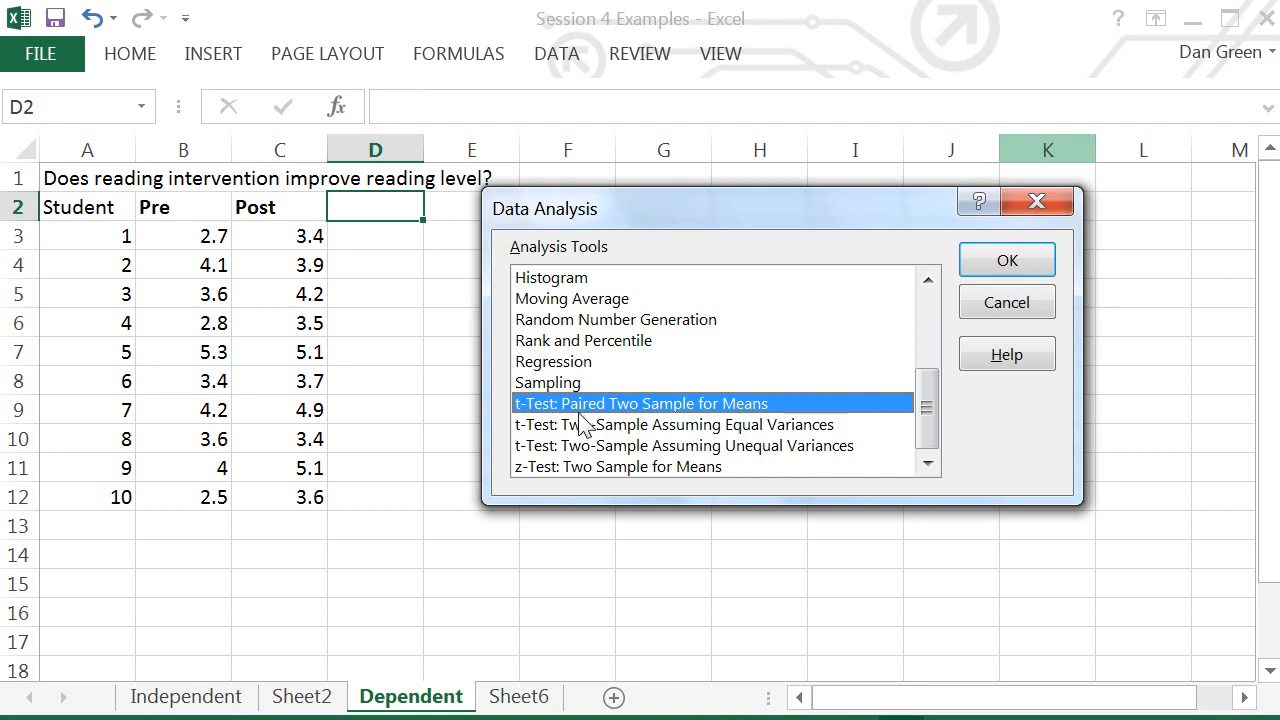
{"action": "left_click", "coordinate": [1004, 262]}
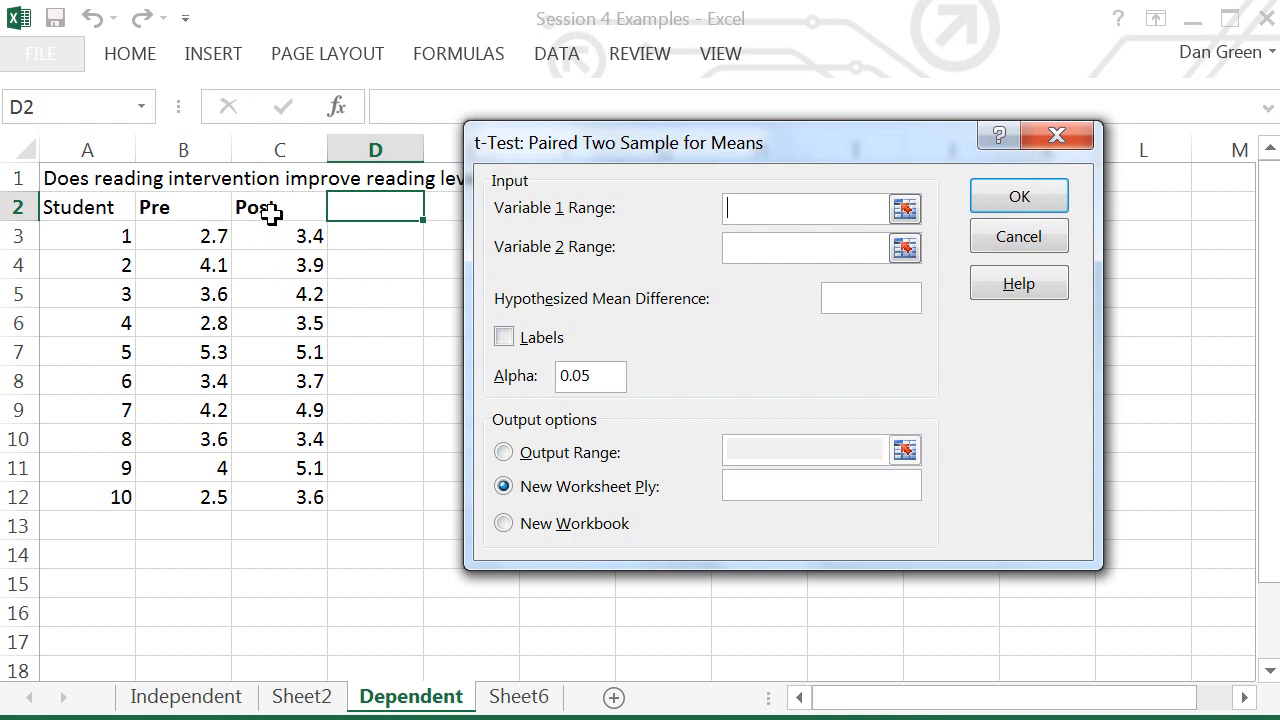
Step: Set Variable 1 to the Post data C2:C12, Variable 2 to the Pre data B2:B12, and the hypothesized mean difference to 0
{"action": "left_click_drag", "start_coordinate": [270, 212], "coordinate": [265, 493]}
{"action": "left_click", "coordinate": [745, 242]}
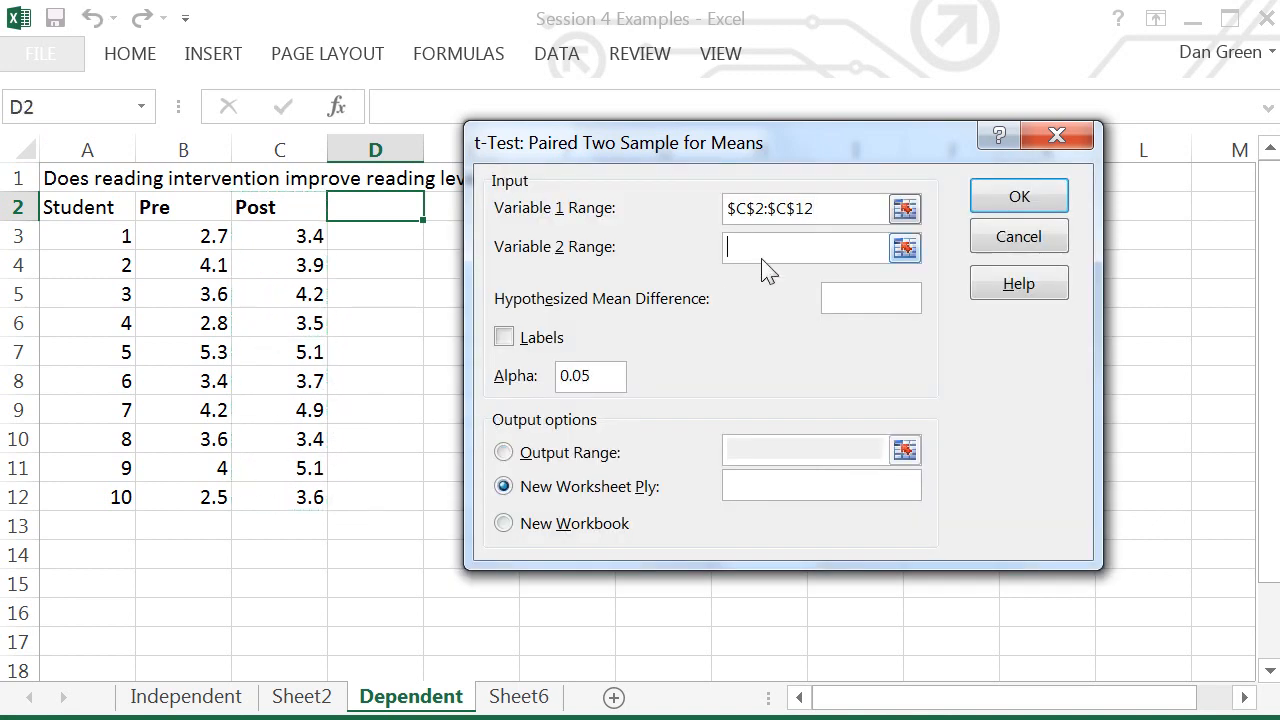
{"action": "left_click_drag", "start_coordinate": [187, 212], "coordinate": [175, 492]}
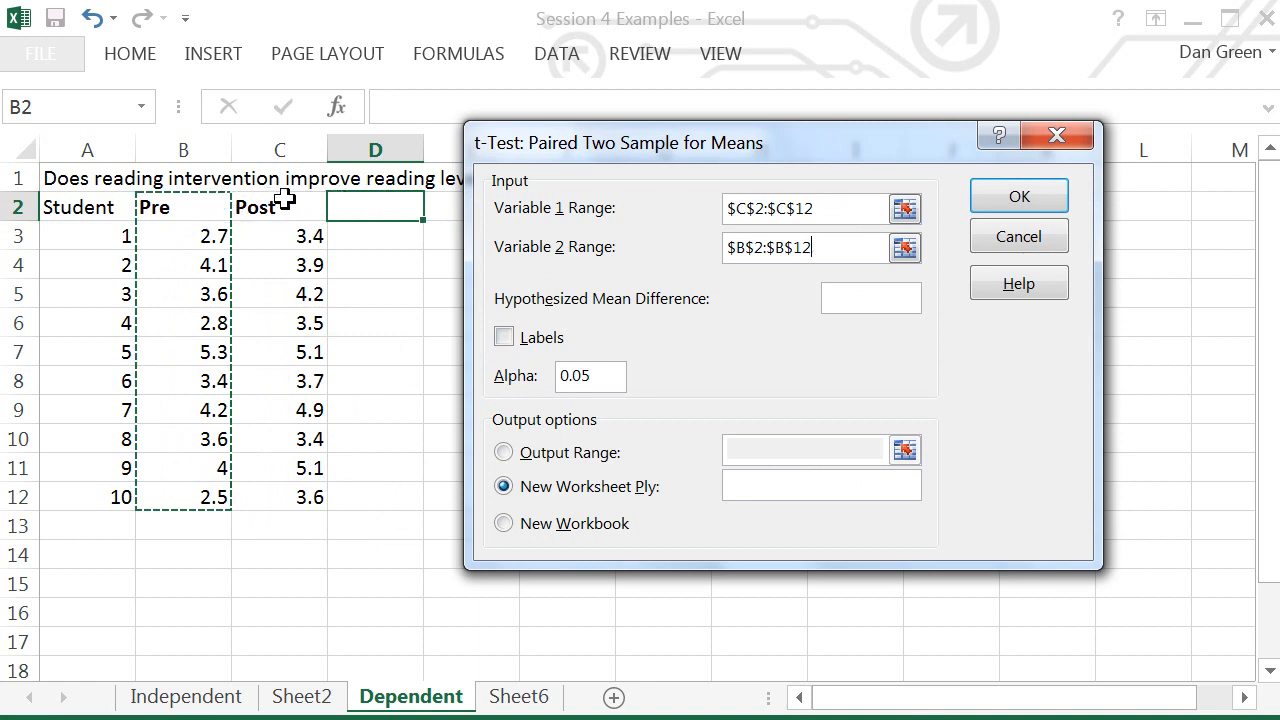
{"action": "left_click", "coordinate": [855, 307]}
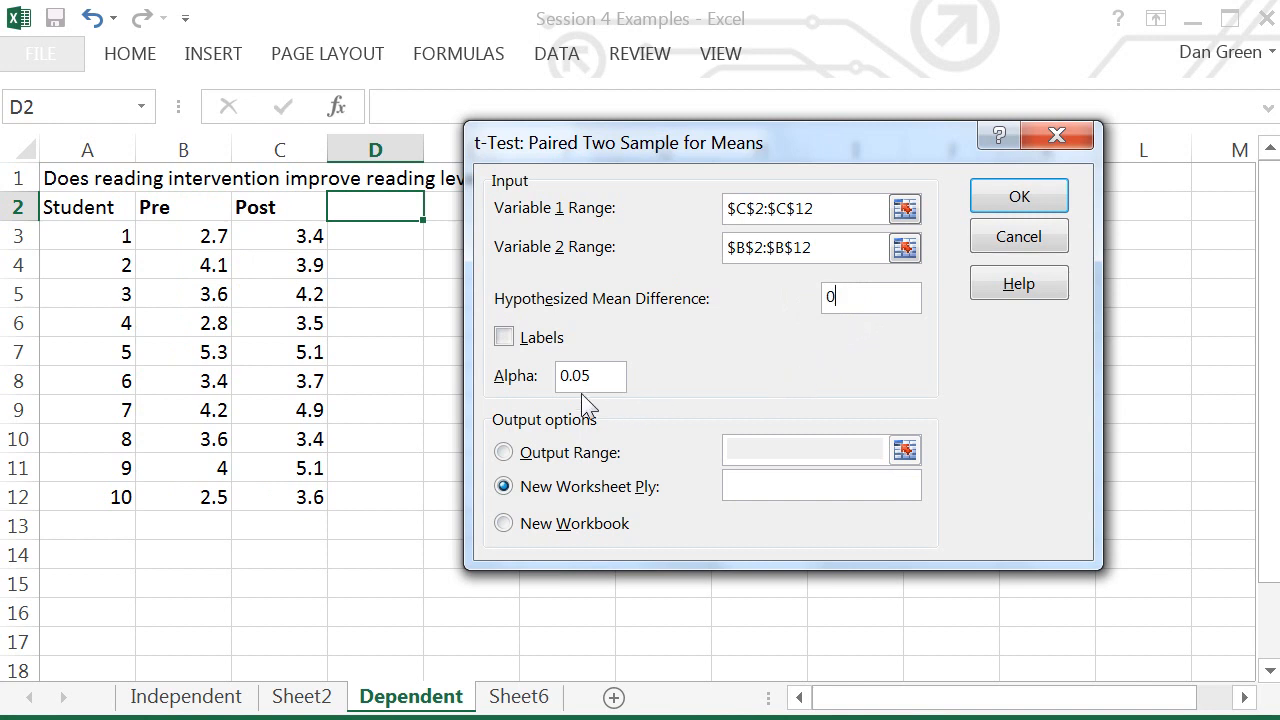
Step: Mark the ranges as including labels, set the output range to cell E2, and run the paired t-test
{"action": "left_click", "coordinate": [503, 338]}
{"action": "left_click", "coordinate": [504, 453]}
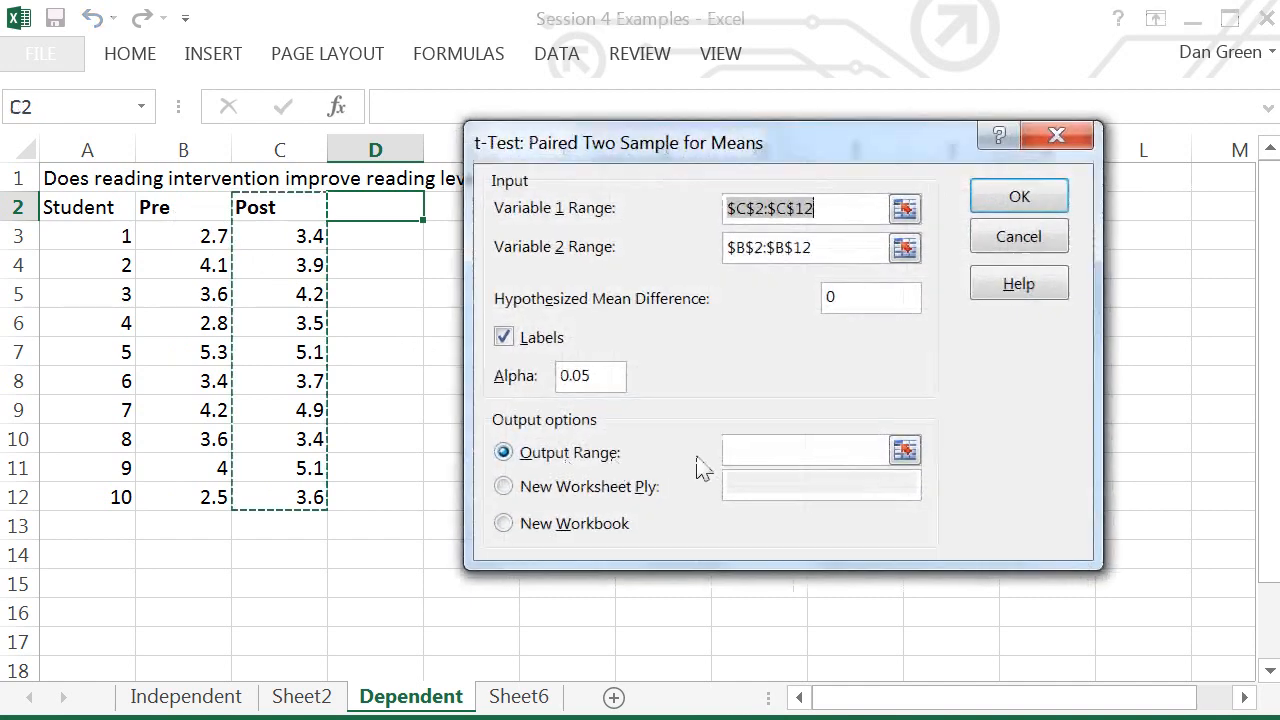
{"action": "left_click", "coordinate": [737, 450]}
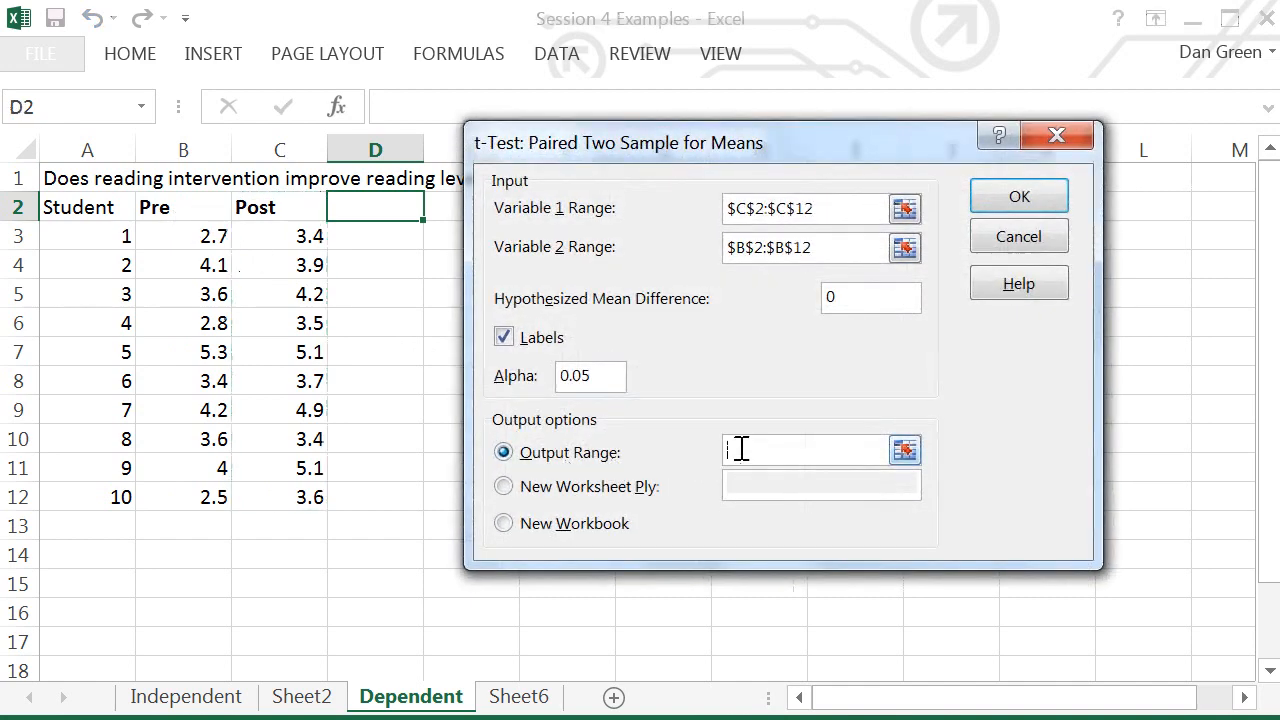
{"action": "left_click", "coordinate": [444, 207]}
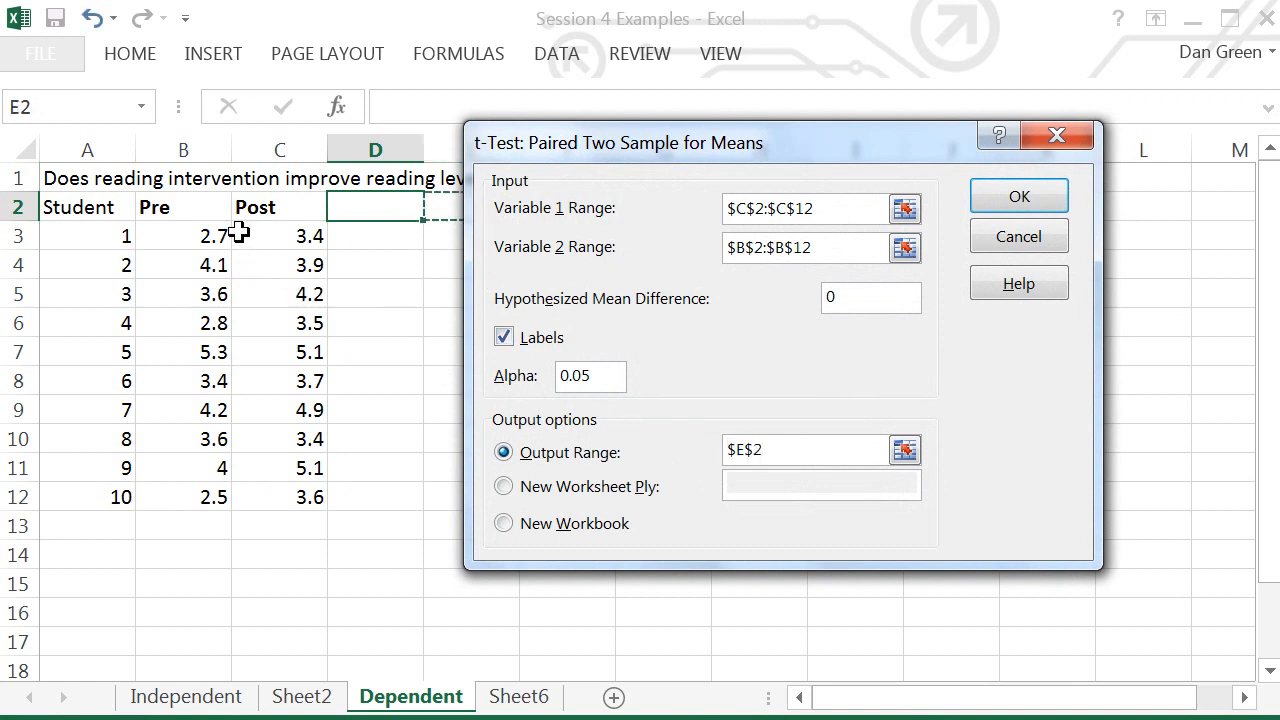
{"action": "left_click", "coordinate": [1013, 200]}
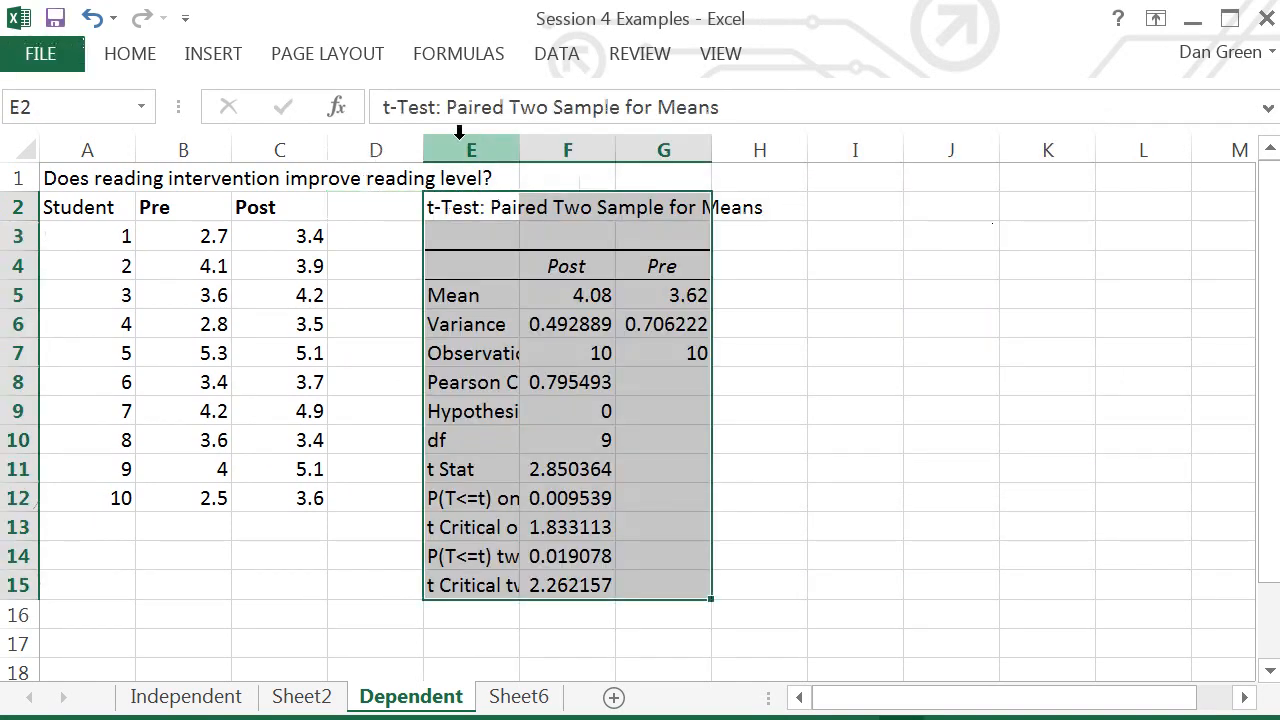
Step: Narrow empty column D and widen columns E and F so the t-test labels and values are easier to read
{"action": "left_click_drag", "start_coordinate": [424, 149], "coordinate": [355, 149]}
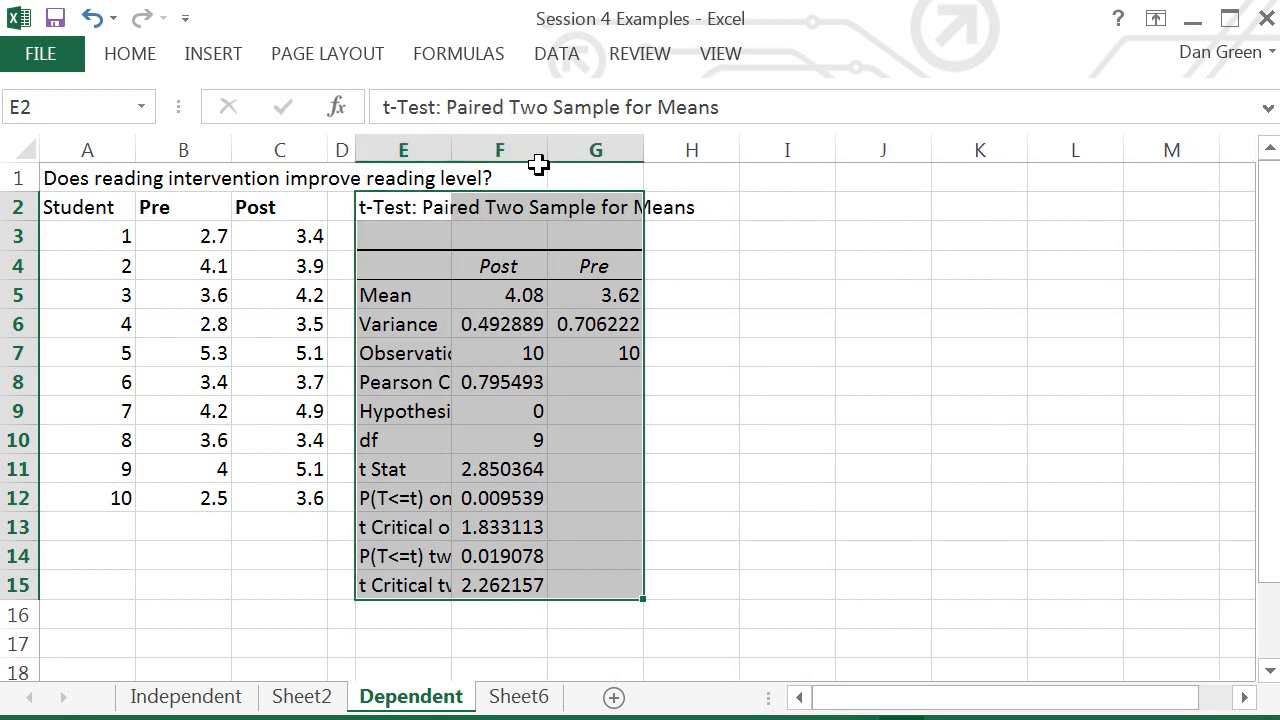
{"action": "left_click_drag", "start_coordinate": [547, 149], "coordinate": [577, 149]}
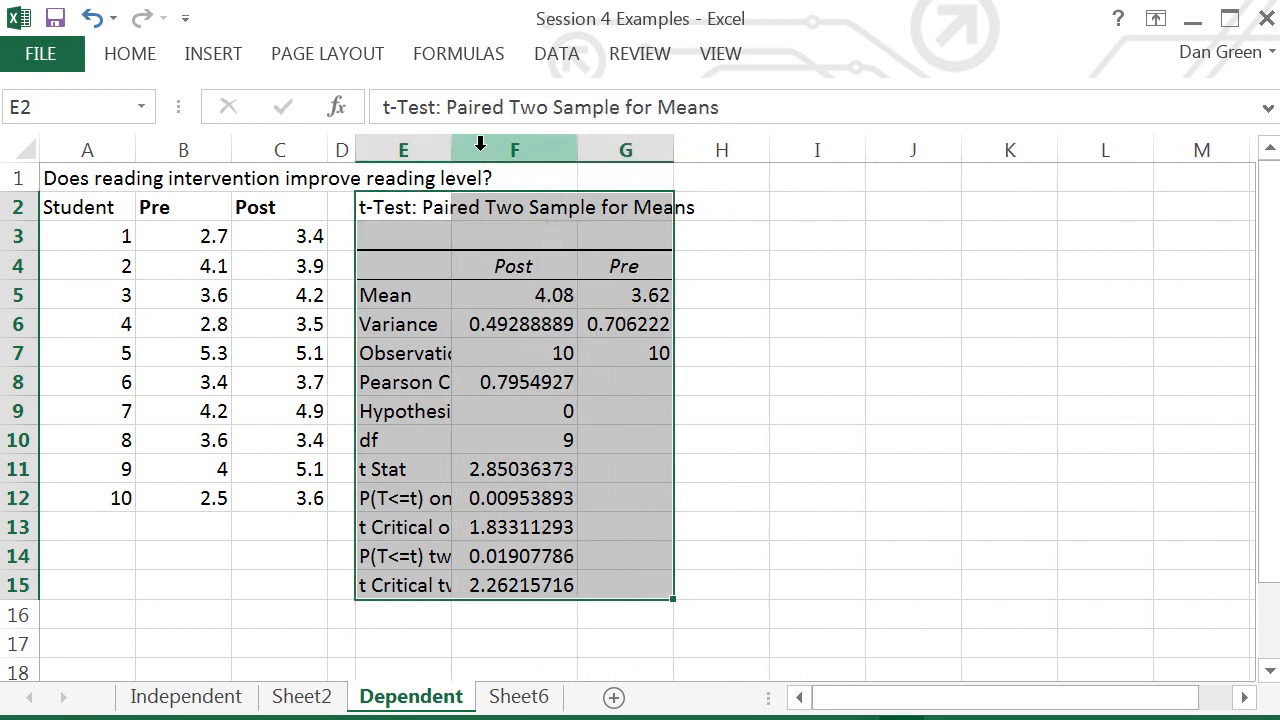
{"action": "left_click_drag", "start_coordinate": [451, 149], "coordinate": [537, 149]}
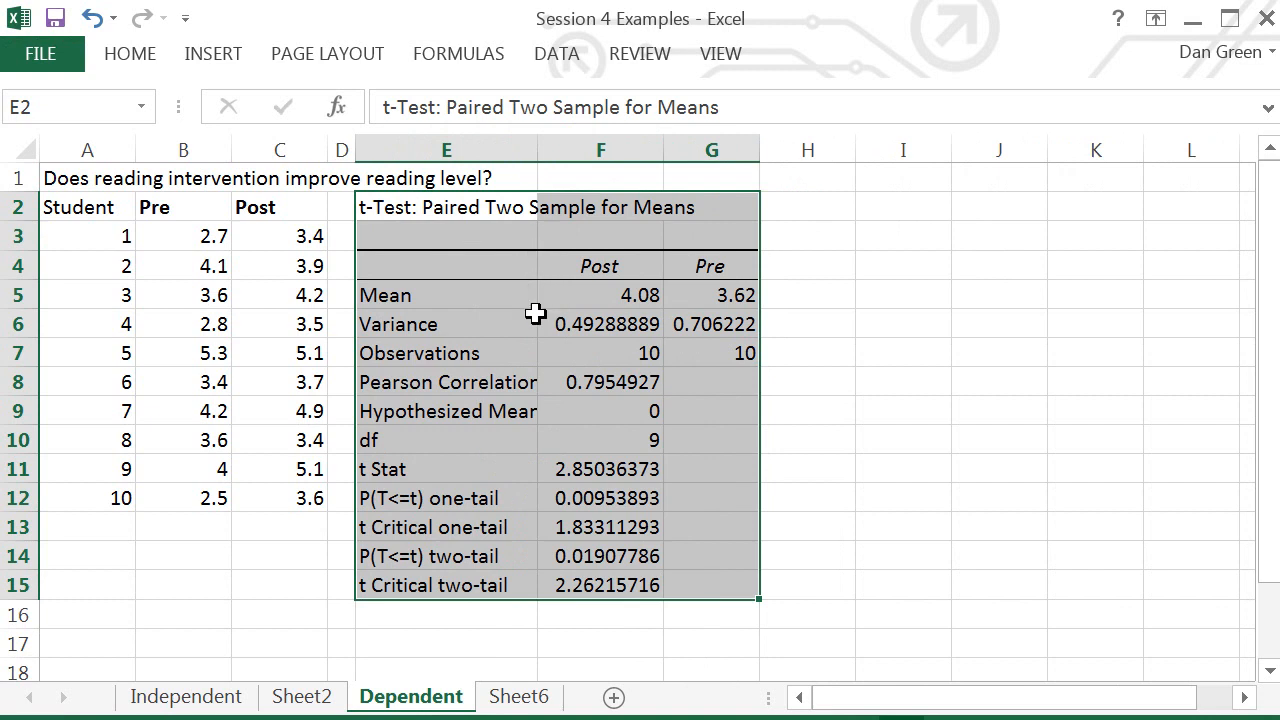
{"action": "left_click", "coordinate": [690, 524]}
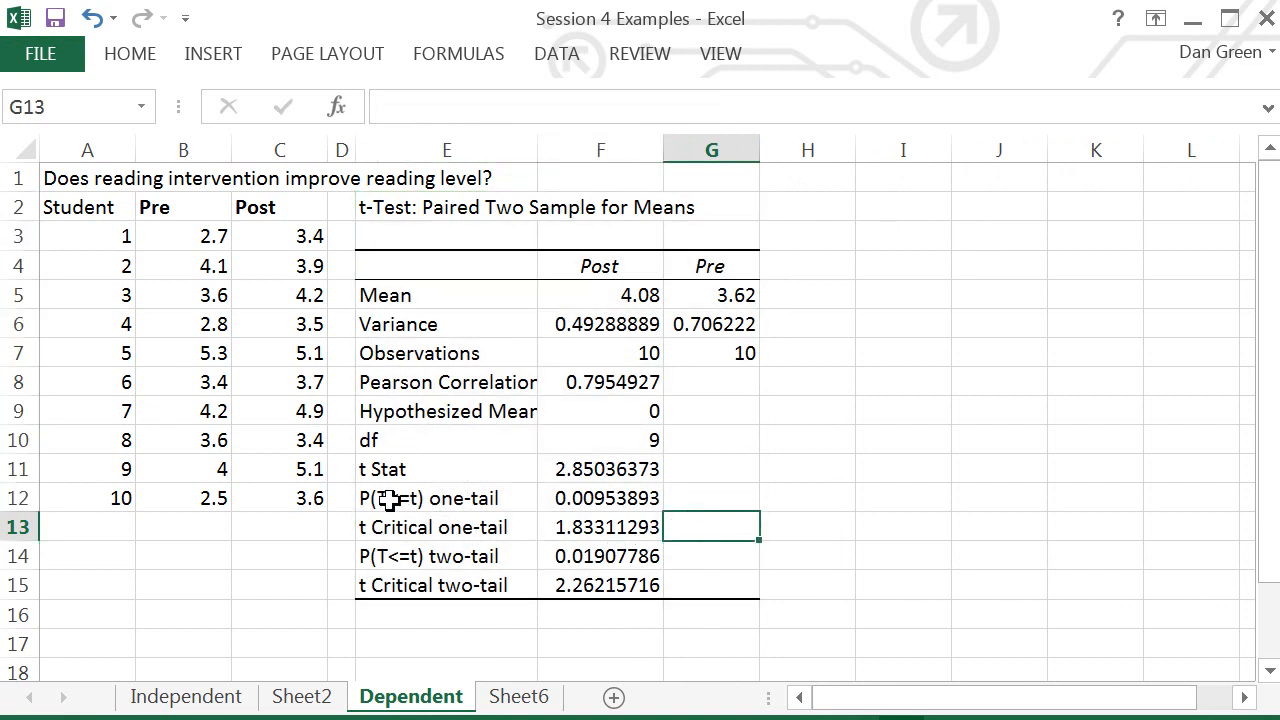
Step: Enter the note "1-2=Post -Pre" in cell G11, beside the t Stat value
{"action": "left_click_drag", "start_coordinate": [372, 500], "coordinate": [605, 512]}
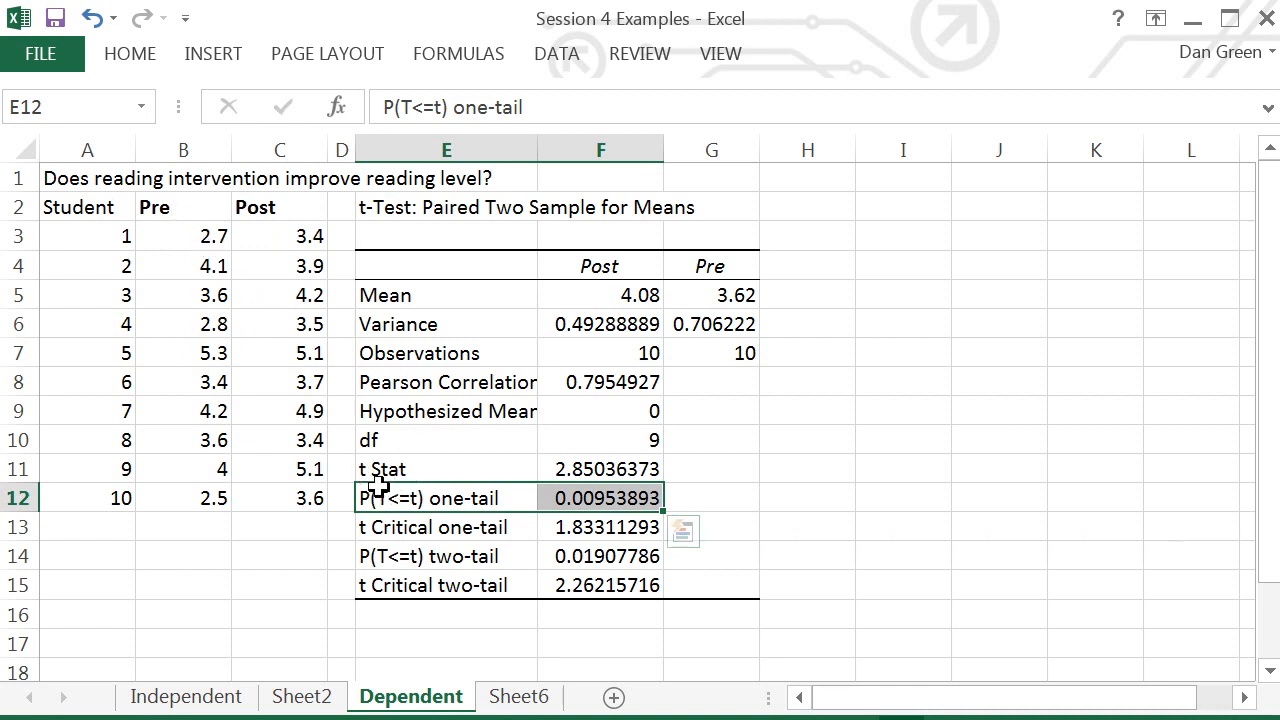
{"action": "left_click", "coordinate": [705, 468]}
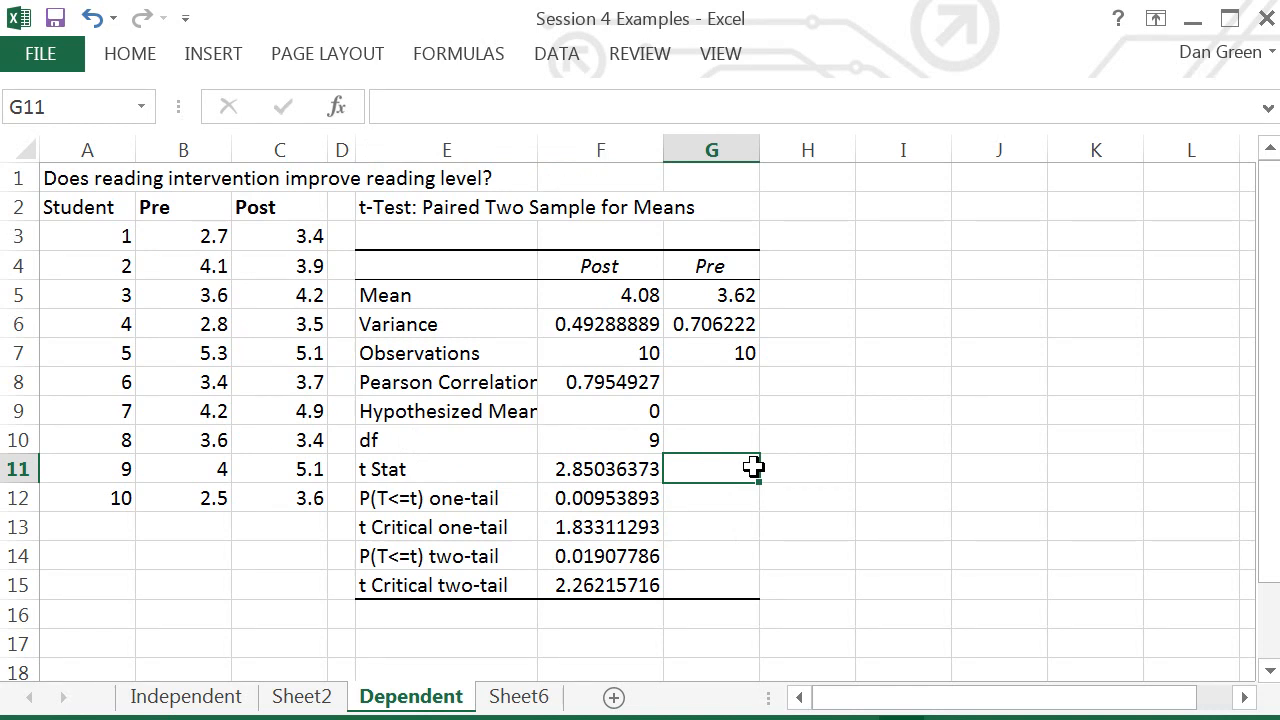
{"action": "type", "text": "1-2=Post -Pre"}
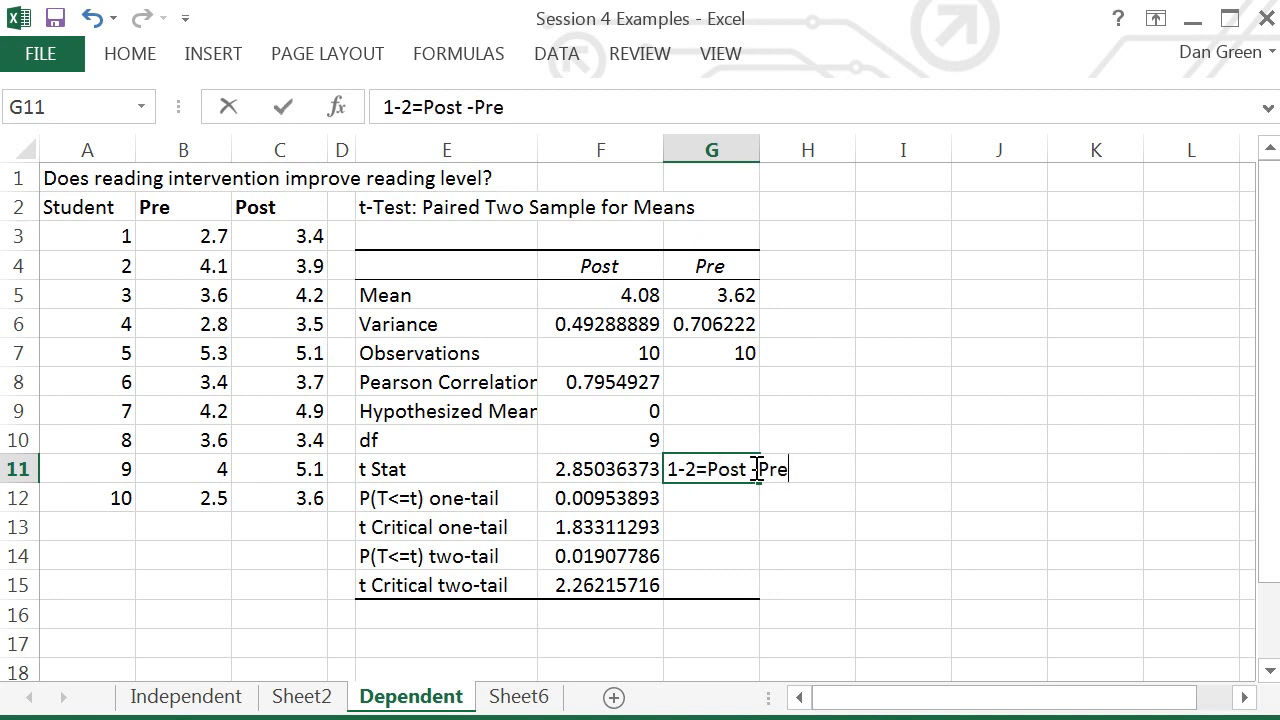
{"action": "key", "text": "Return"}
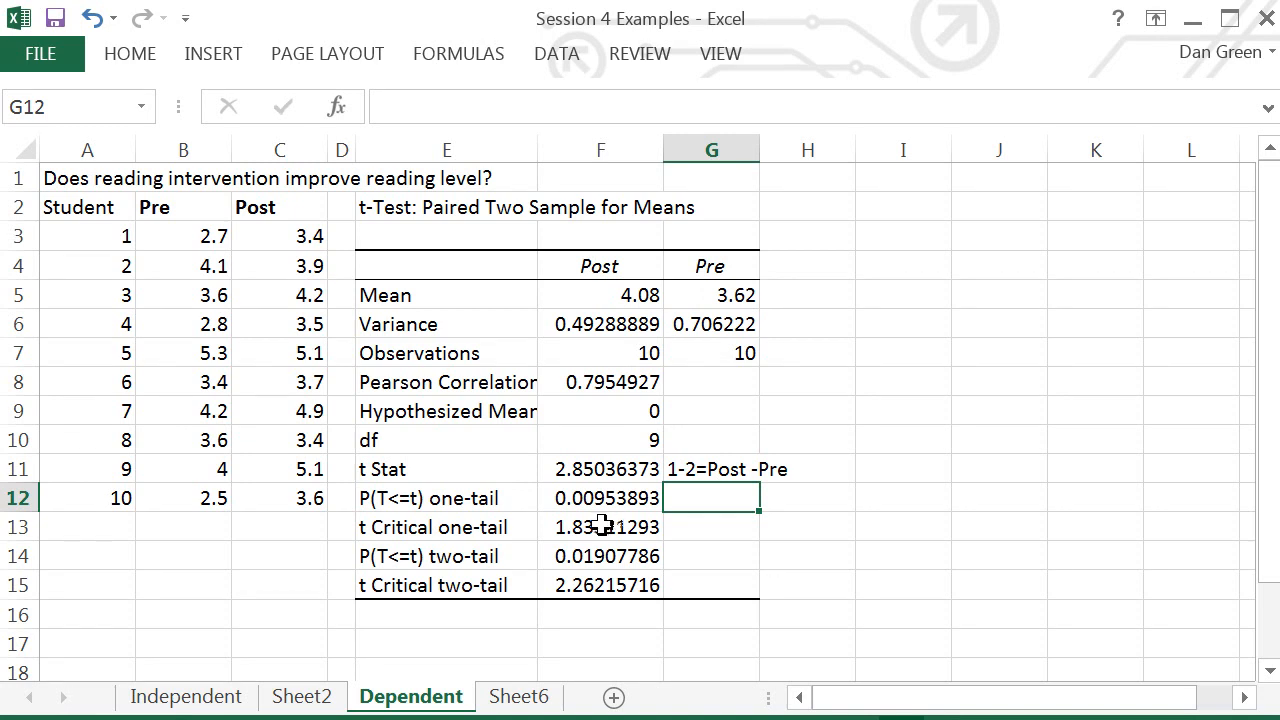
Step: Bold the one-tail P(T<=t) label and its value in cells E12:F12
{"action": "left_click", "coordinate": [395, 498]}
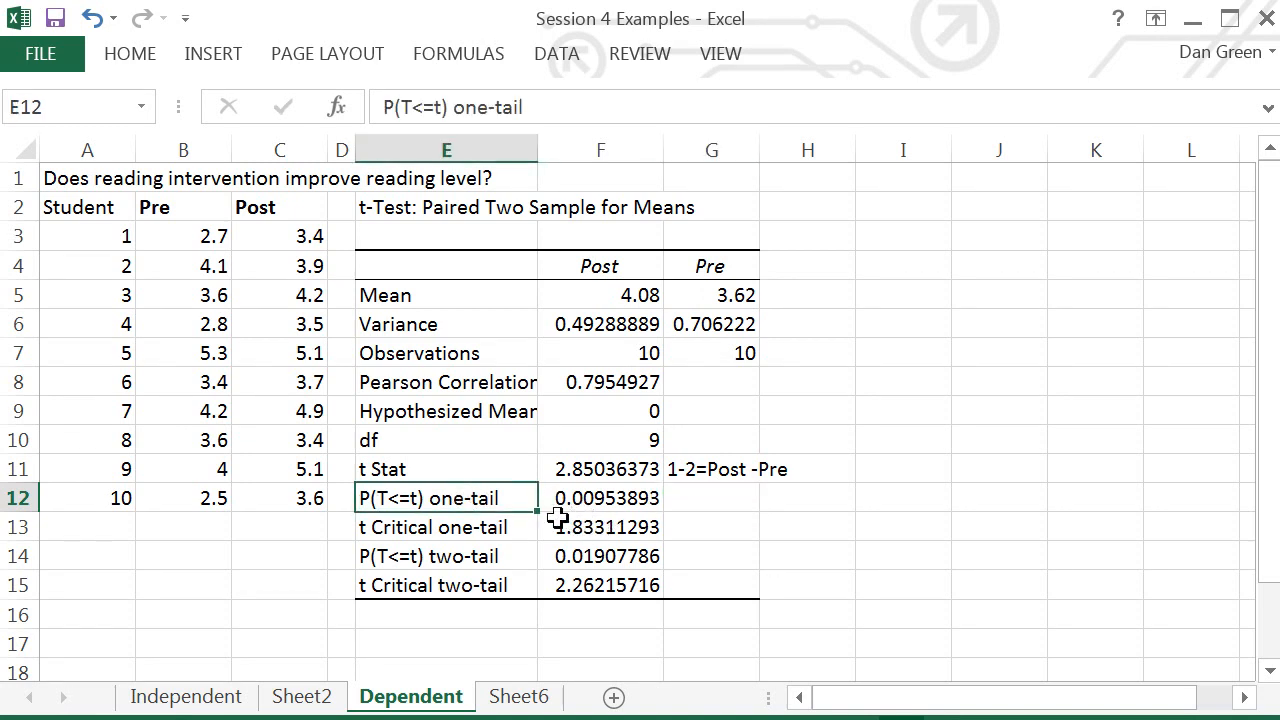
{"action": "left_click_drag", "start_coordinate": [395, 498], "coordinate": [609, 515]}
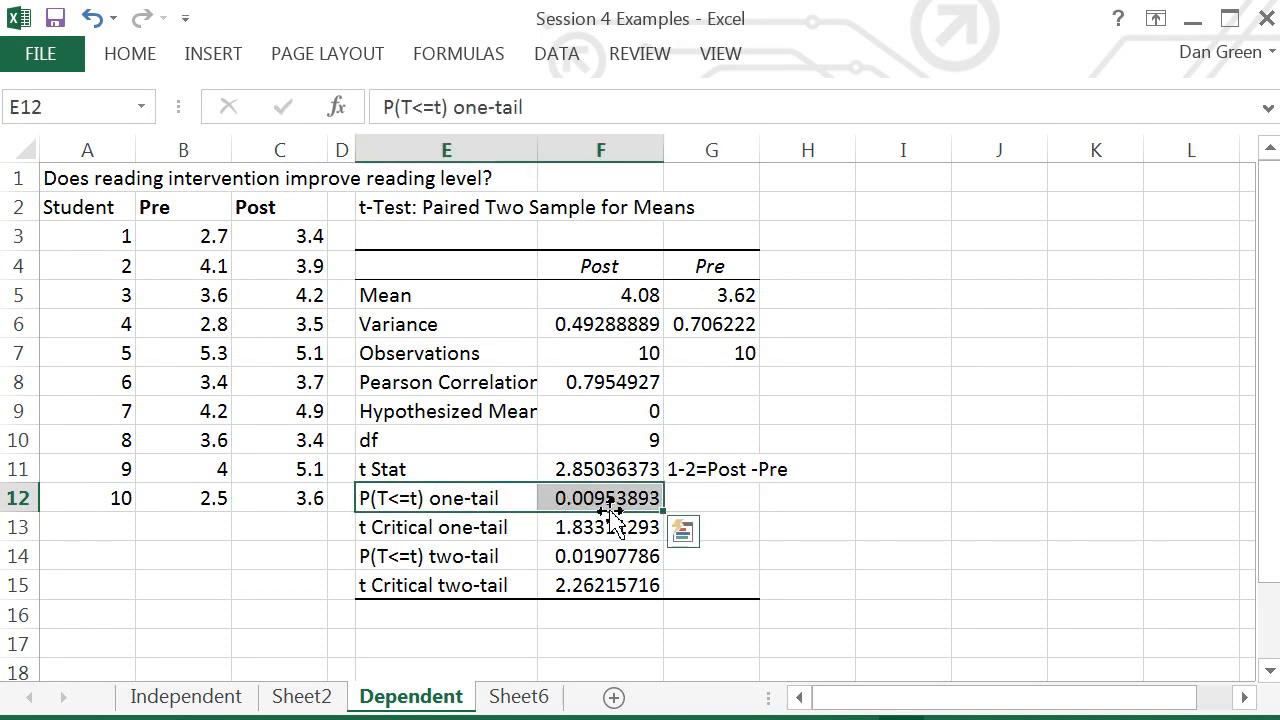
{"action": "key", "text": "ctrl+b"}
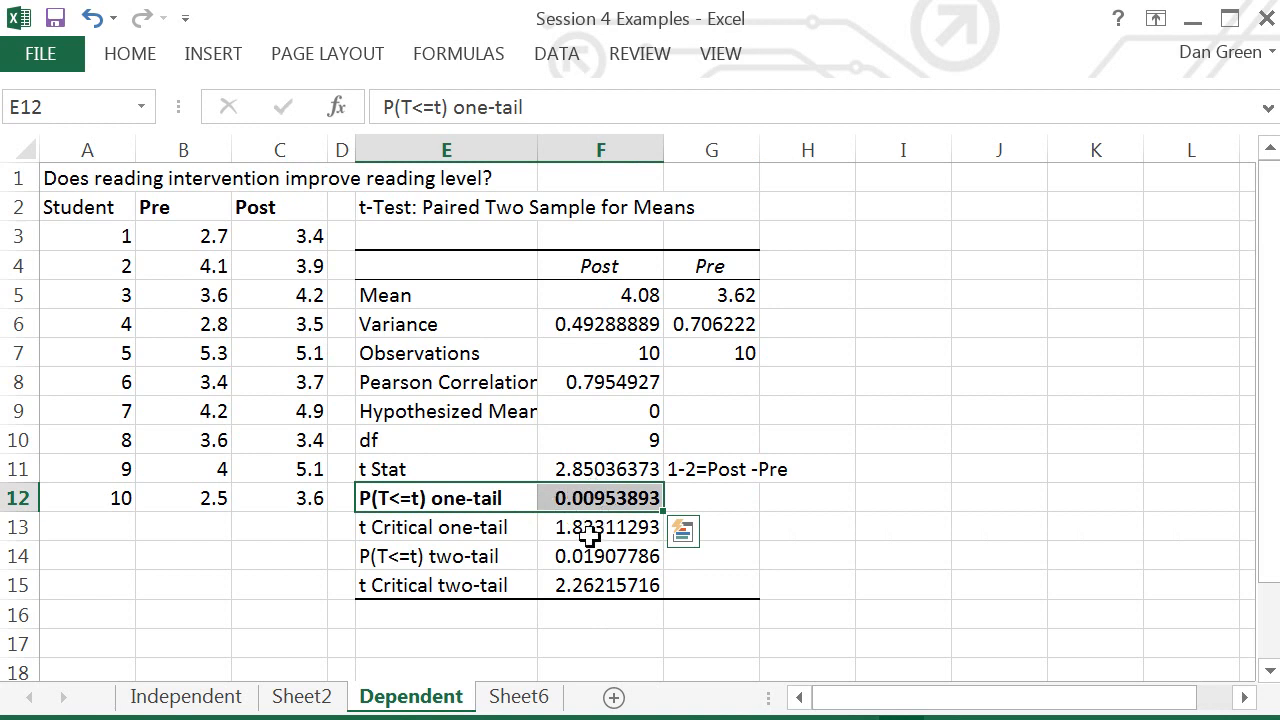
Step: Enter "<.05" in cell G12, beside the one-tail p-value
{"action": "left_click", "coordinate": [728, 497]}
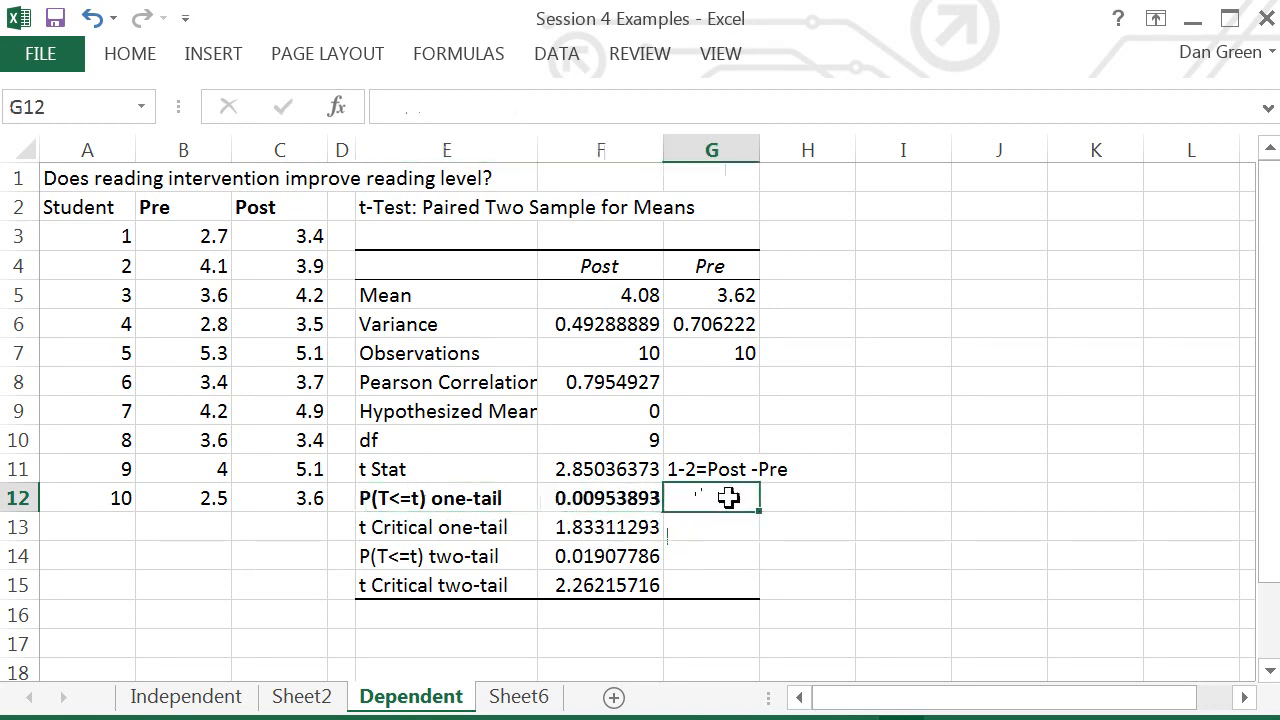
{"action": "type", "text": "<"}
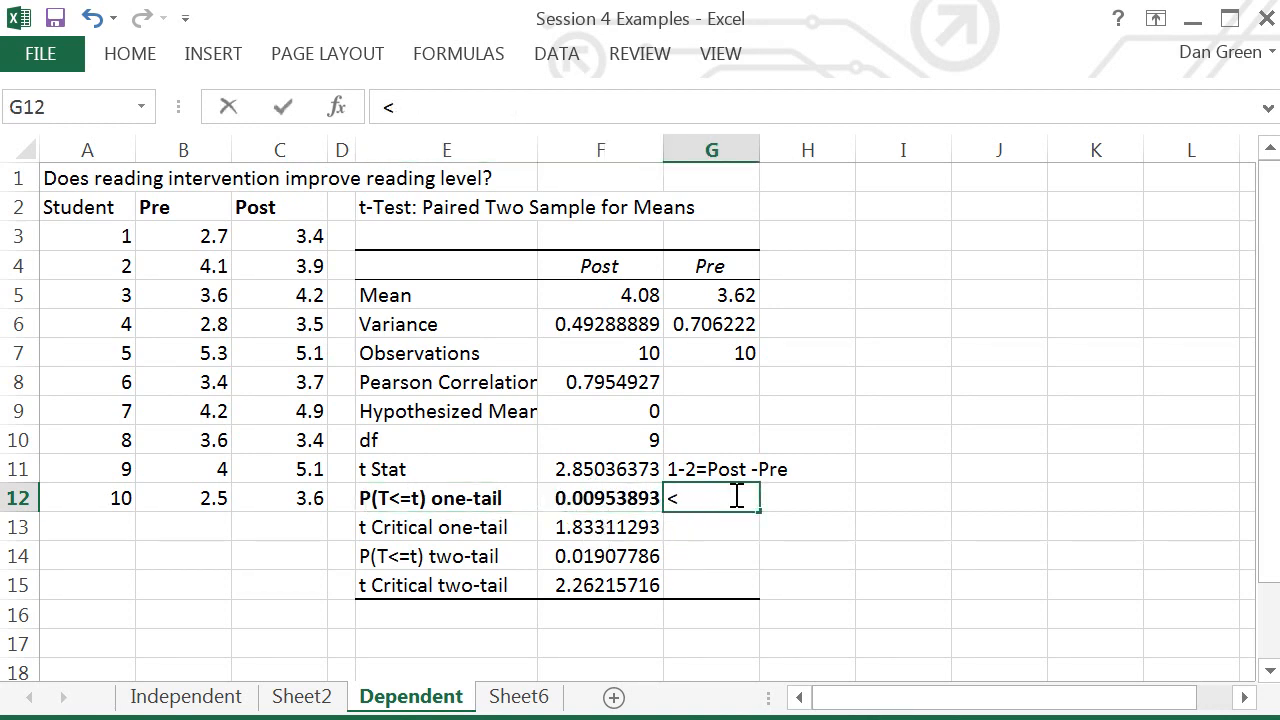
{"action": "type", "text": ".05"}
{"action": "key", "text": "Return"}
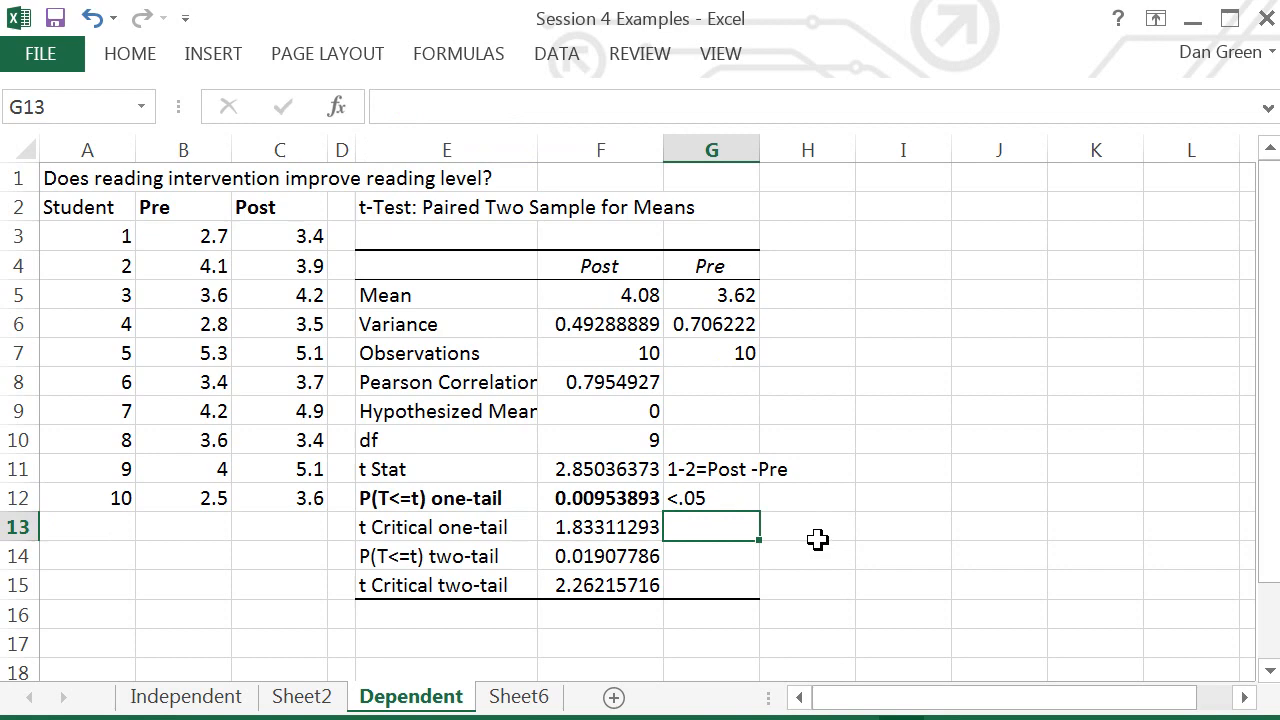
Step: Bold the word "improves" in the first sentence of the write-up text box below the results
{"action": "left_click_drag", "start_coordinate": [1267, 309], "coordinate": [1240, 445]}
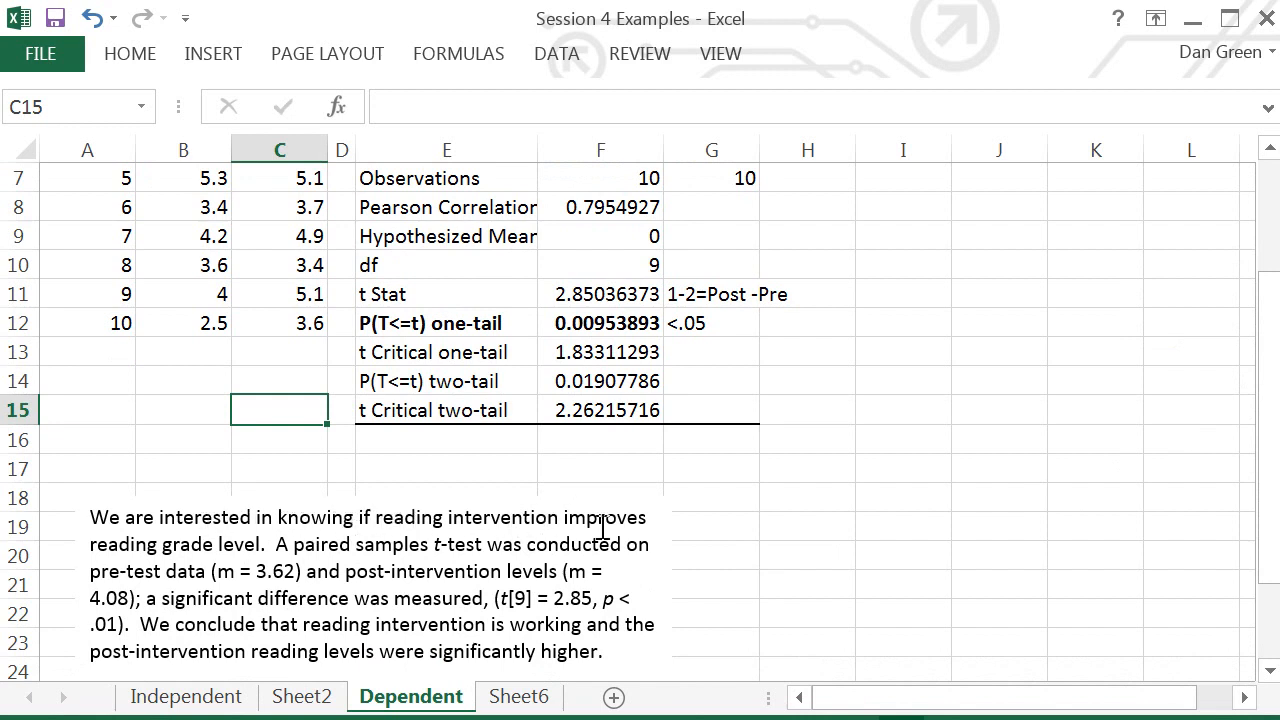
{"action": "left_click_drag", "start_coordinate": [563, 516], "coordinate": [652, 515]}
{"action": "key", "text": "ctrl+b"}
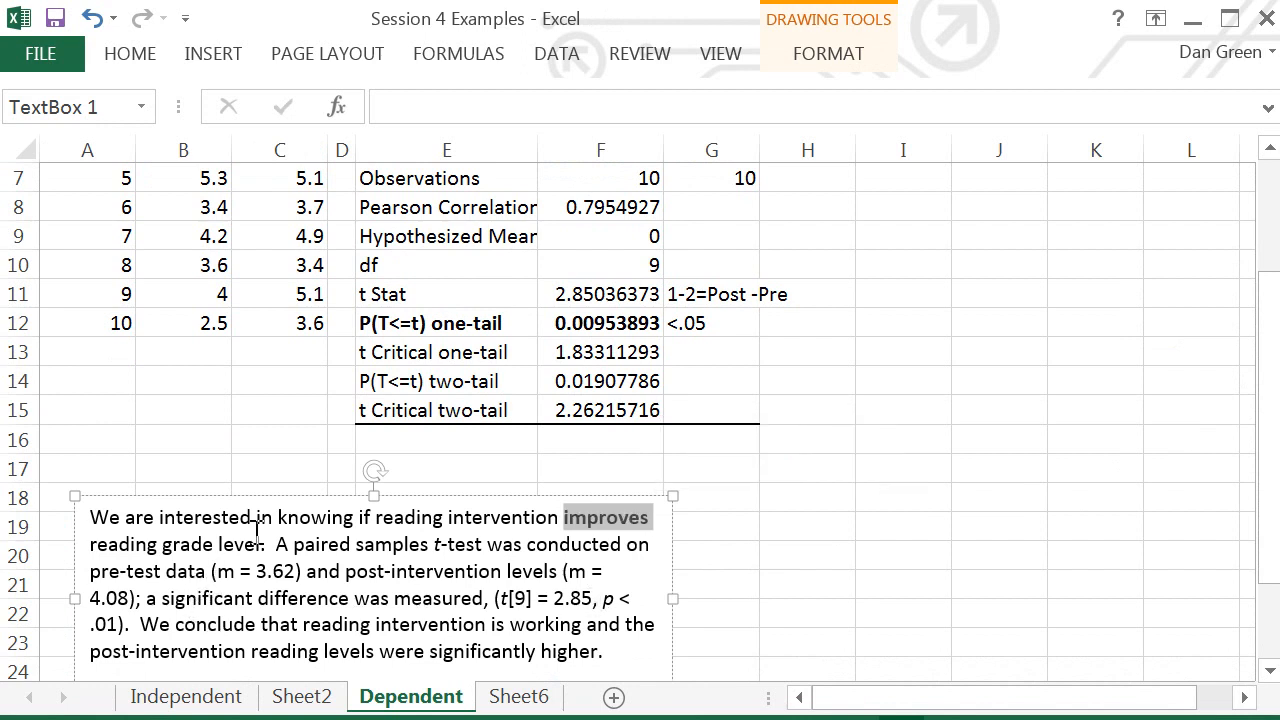
{"action": "left_click", "coordinate": [643, 517]}
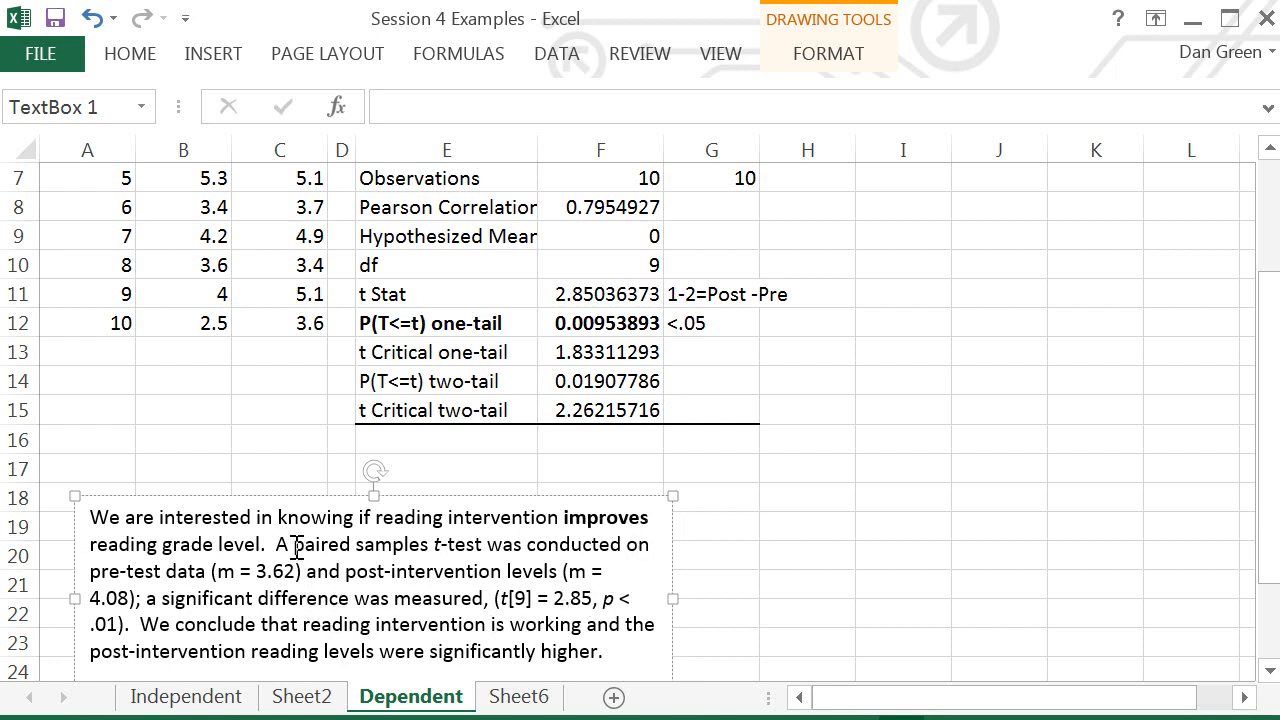
Step: Compare the test name, means and significance statement in the write-up with the t-test output table
{"action": "left_click_drag", "start_coordinate": [293, 545], "coordinate": [466, 545]}
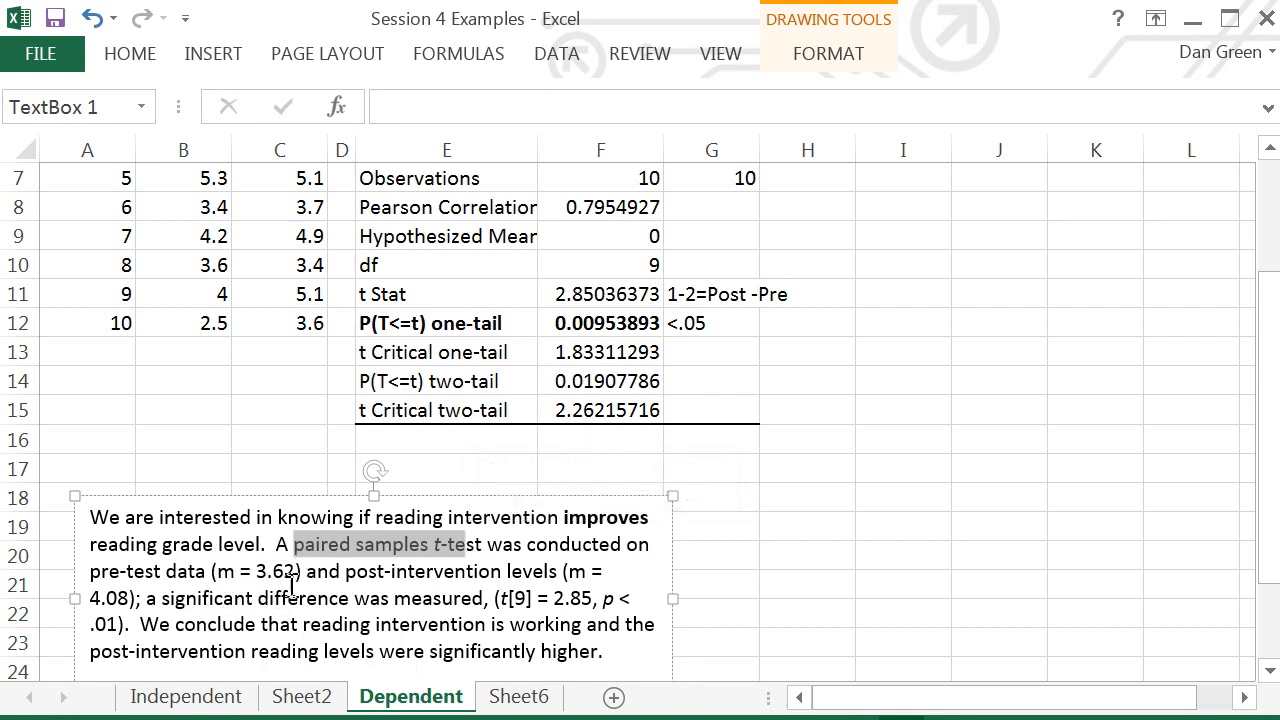
{"action": "left_click_drag", "start_coordinate": [1266, 356], "coordinate": [1266, 342]}
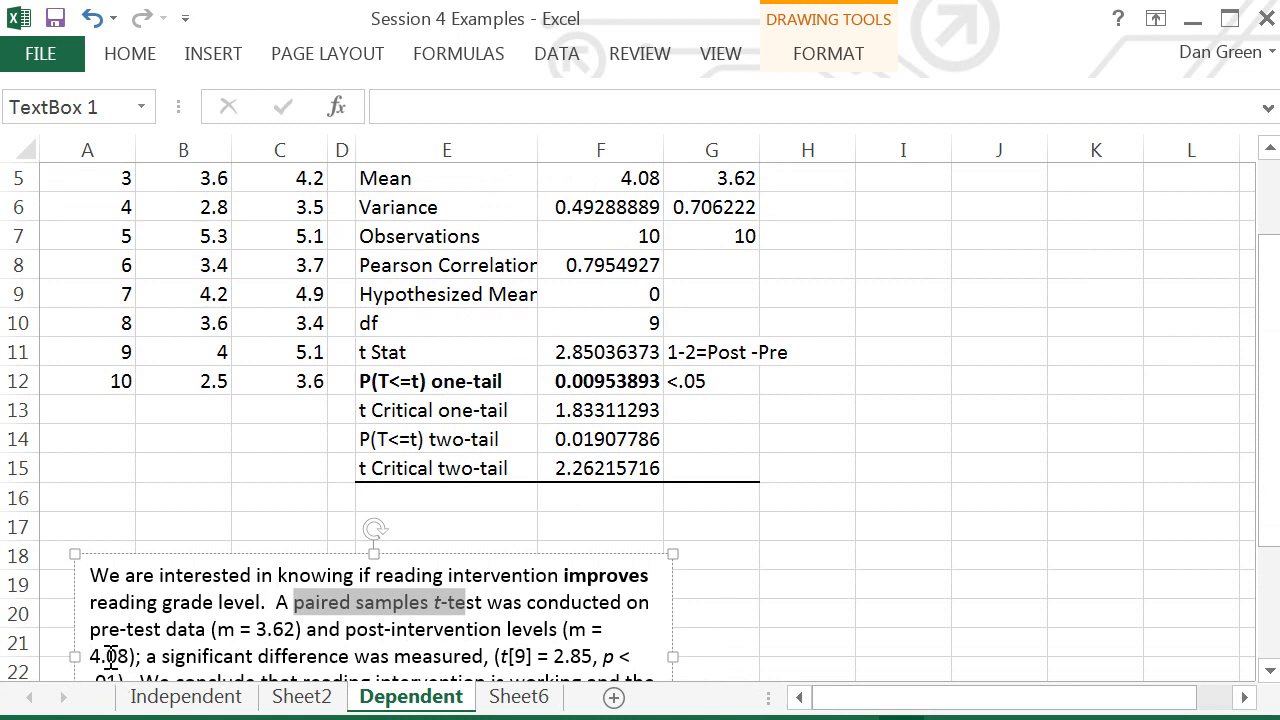
{"action": "left_click", "coordinate": [614, 182]}
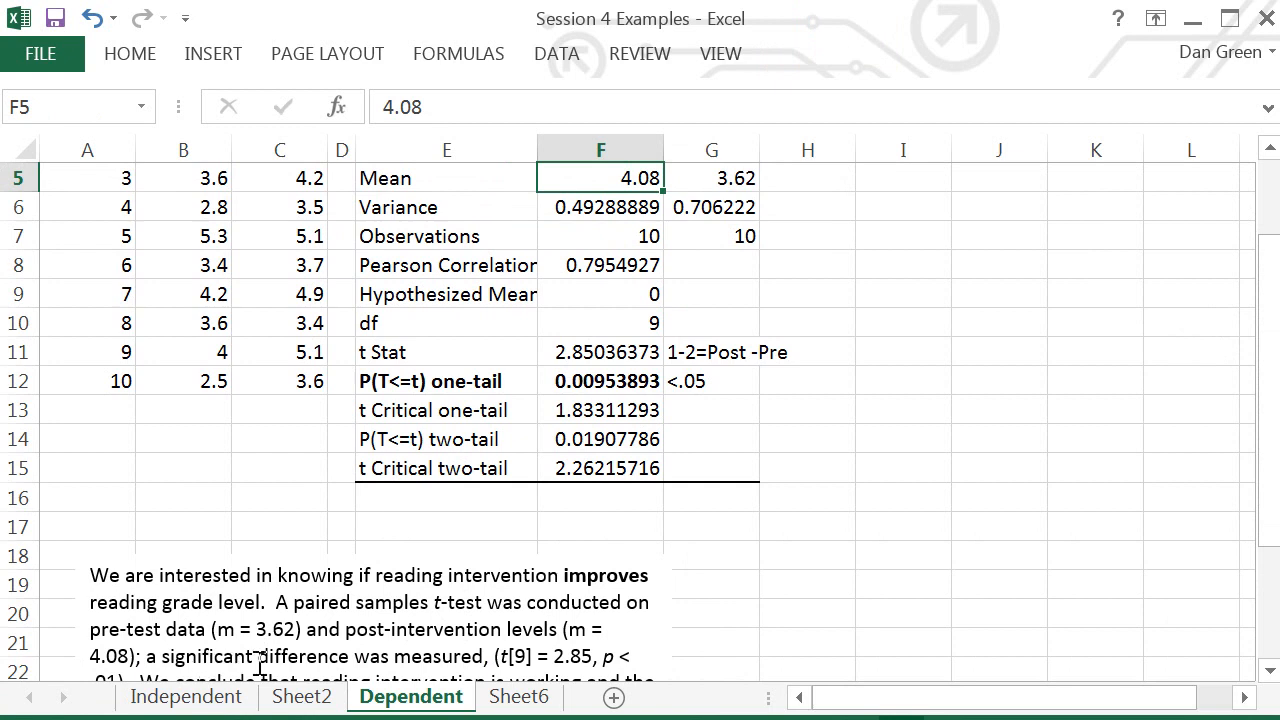
{"action": "left_click_drag", "start_coordinate": [258, 658], "coordinate": [483, 658]}
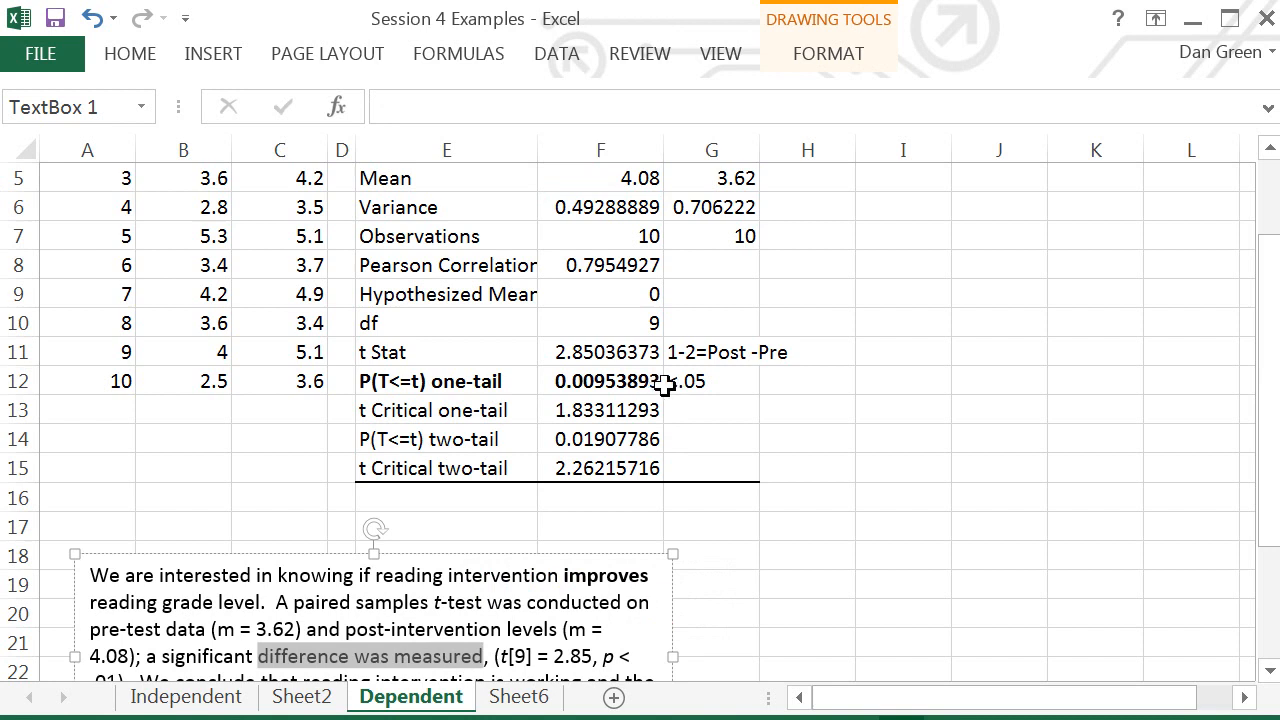
{"action": "left_click_drag", "start_coordinate": [1271, 350], "coordinate": [1272, 384]}
{"action": "left_click", "coordinate": [572, 510]}
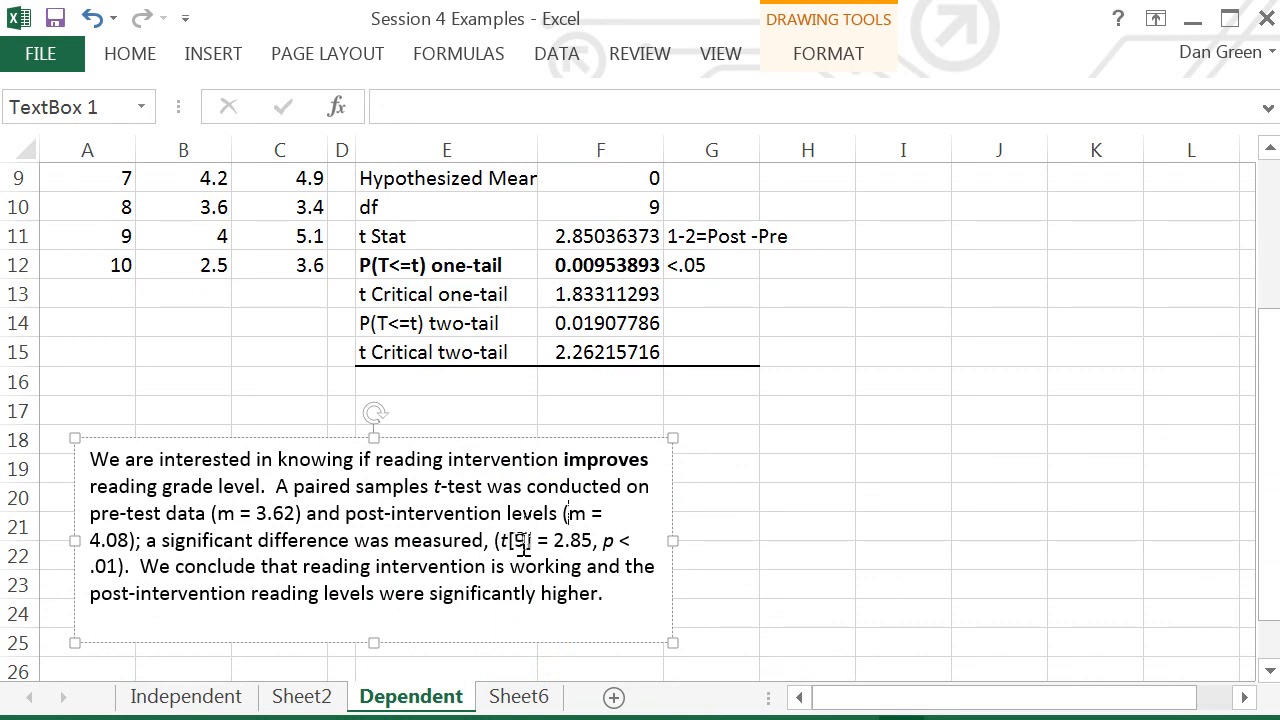
Step: Check the write-up's degrees of freedom and t statistic against cells F10 and F11, and review its p-value and concluding sentence about the reading intervention
{"action": "left_click", "coordinate": [638, 212]}
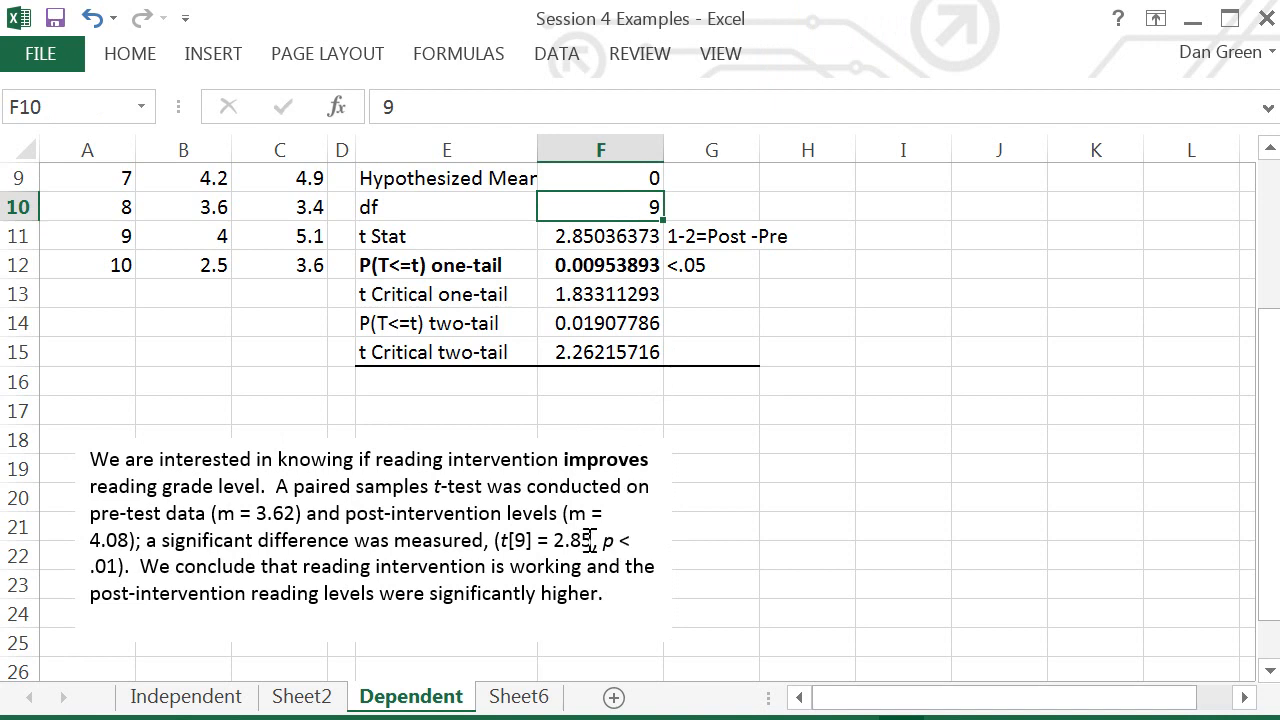
{"action": "left_click", "coordinate": [613, 236]}
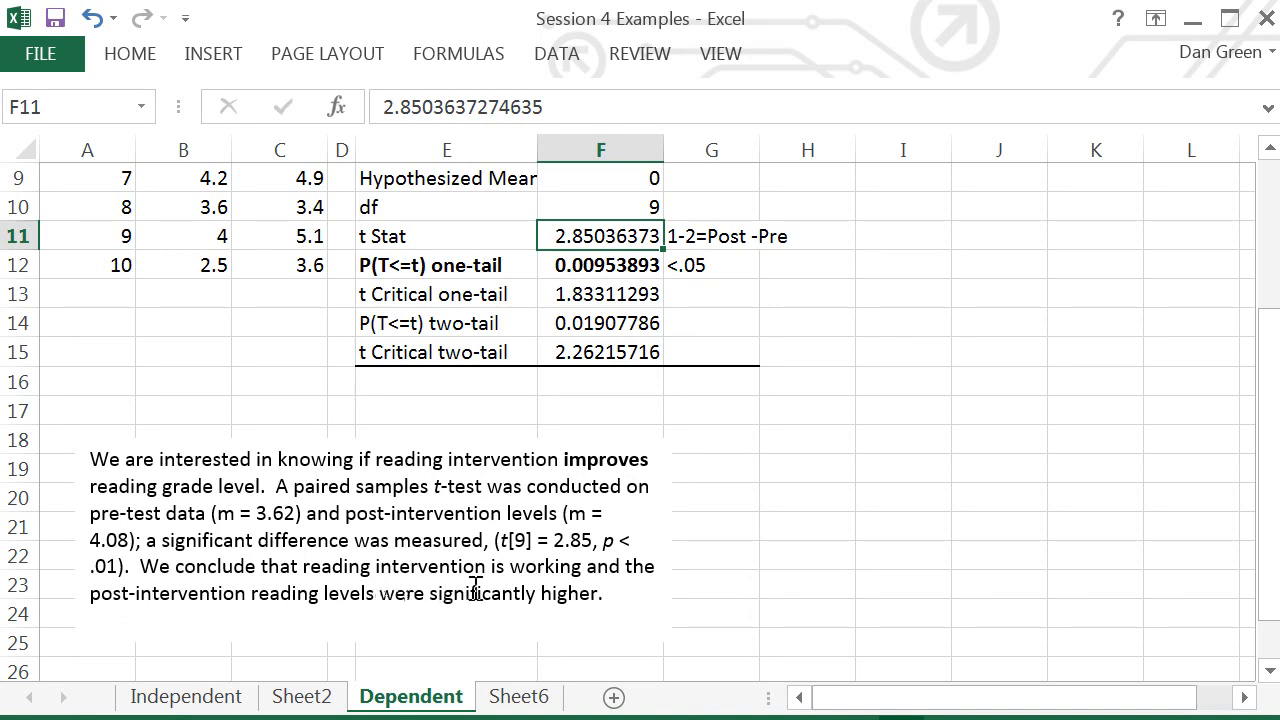
{"action": "left_click_drag", "start_coordinate": [511, 566], "coordinate": [584, 566]}
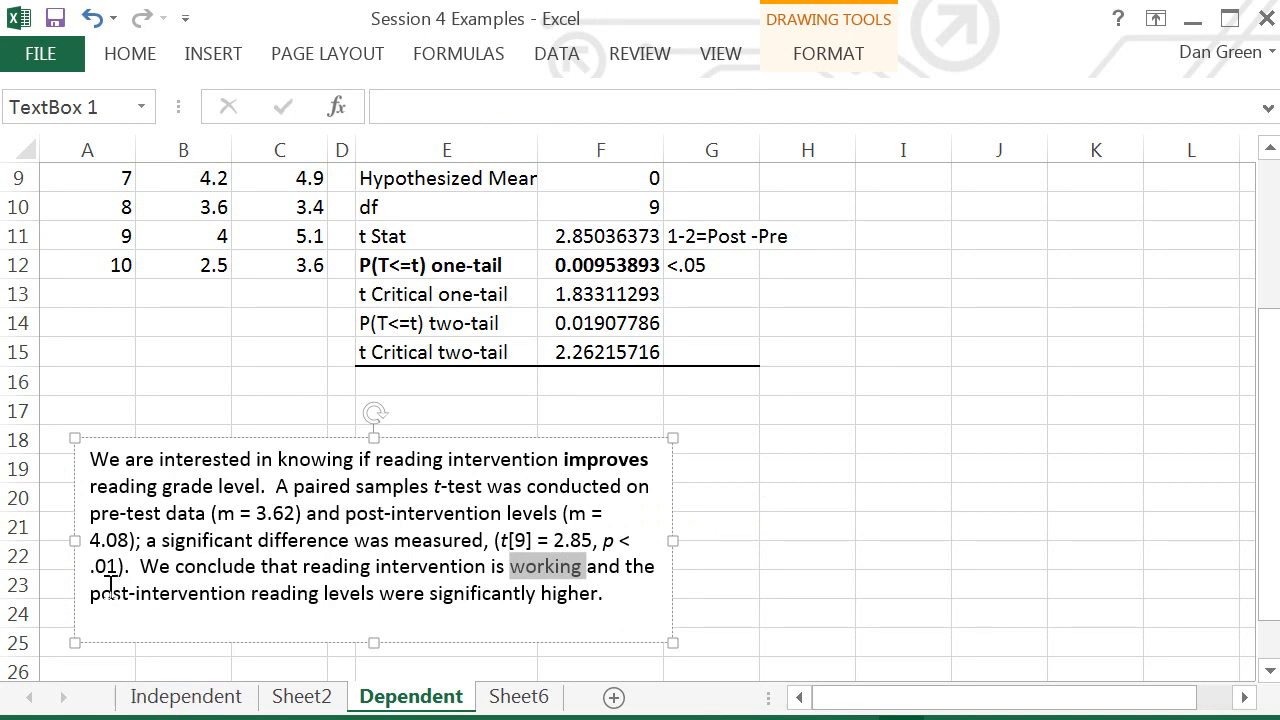
{"action": "left_click_drag", "start_coordinate": [252, 595], "coordinate": [571, 606]}
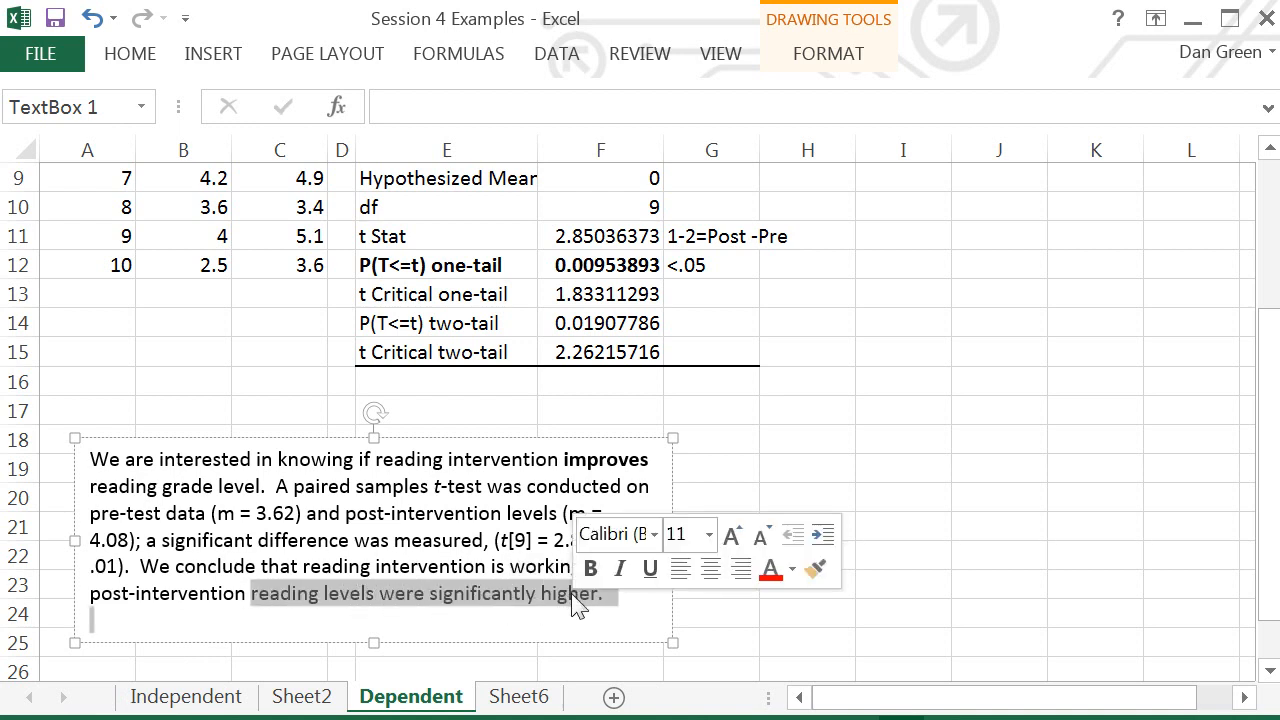
{"action": "left_click", "coordinate": [749, 471]}
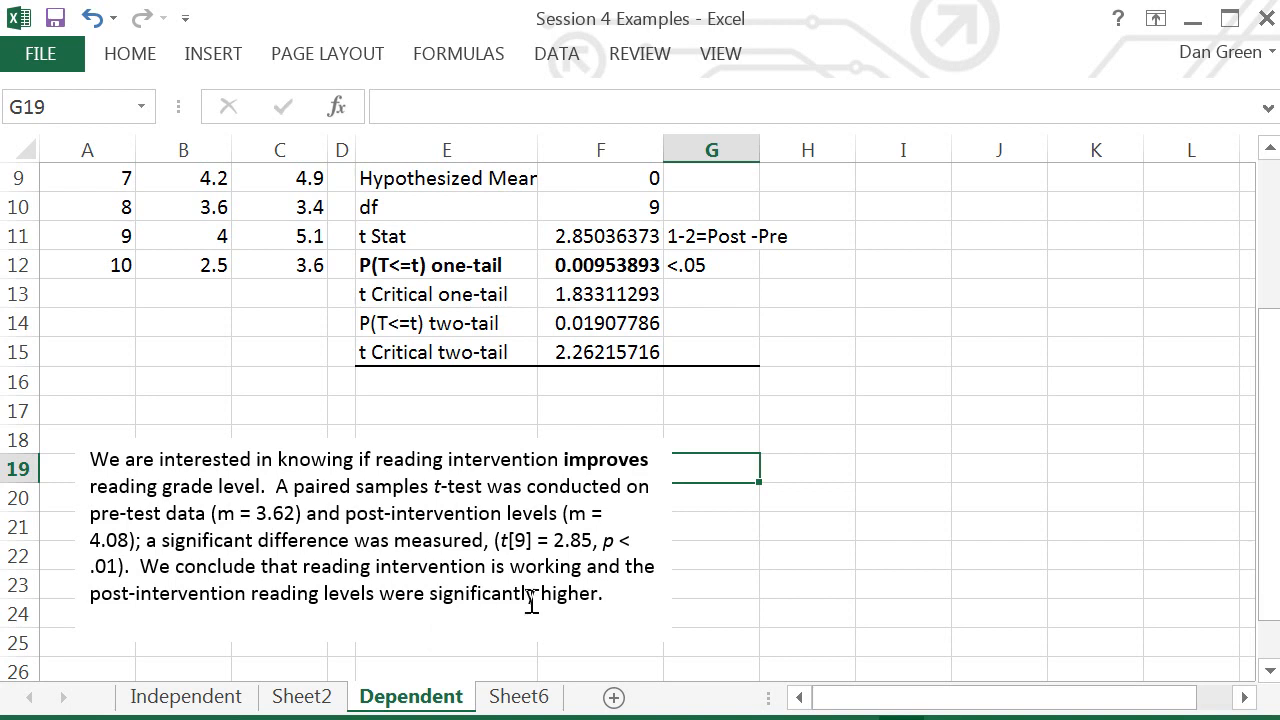
{"action": "double_click", "coordinate": [603, 543]}
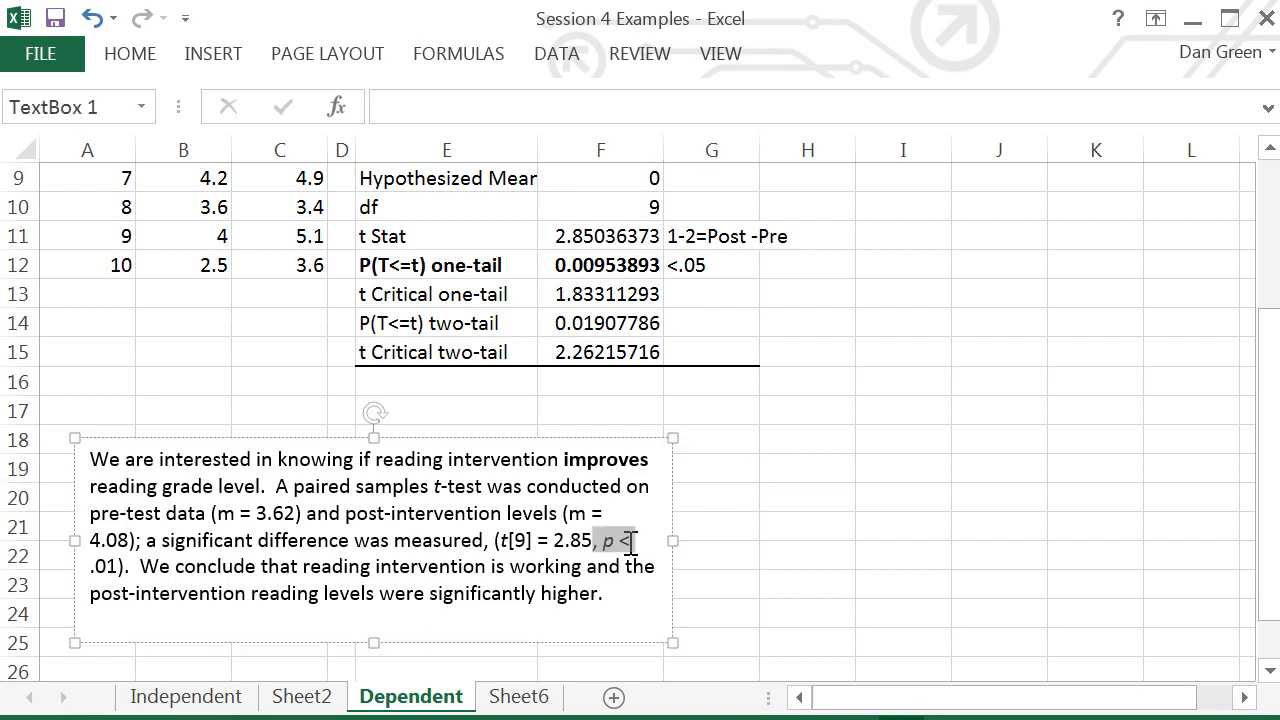
{"action": "left_click", "coordinate": [99, 566]}
{"action": "double_click", "coordinate": [99, 566]}
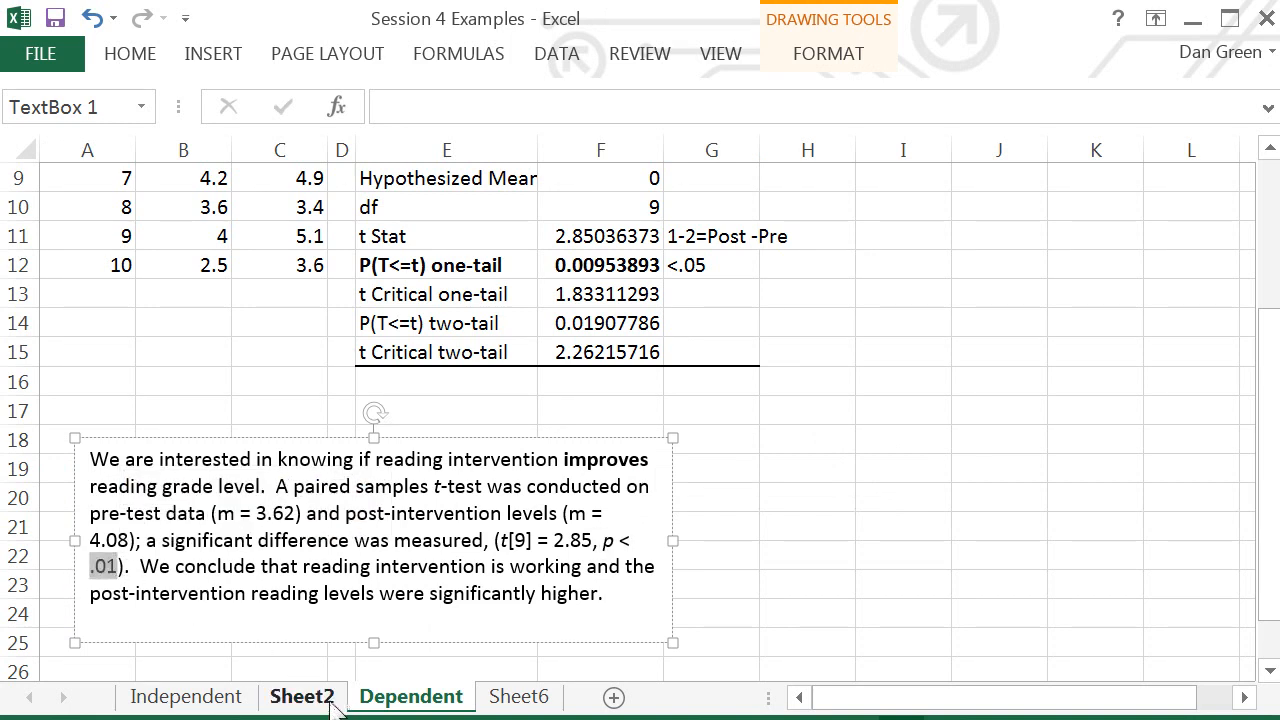
{"action": "left_click_drag", "start_coordinate": [309, 566], "coordinate": [582, 566]}
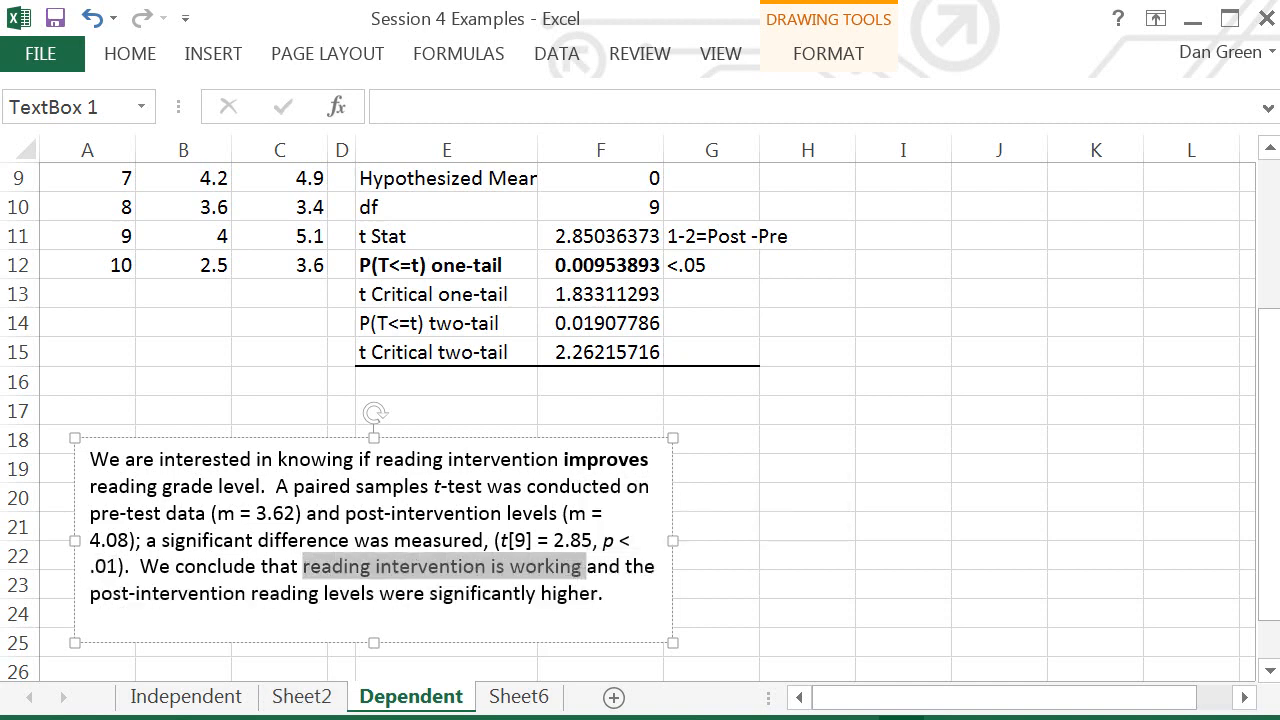